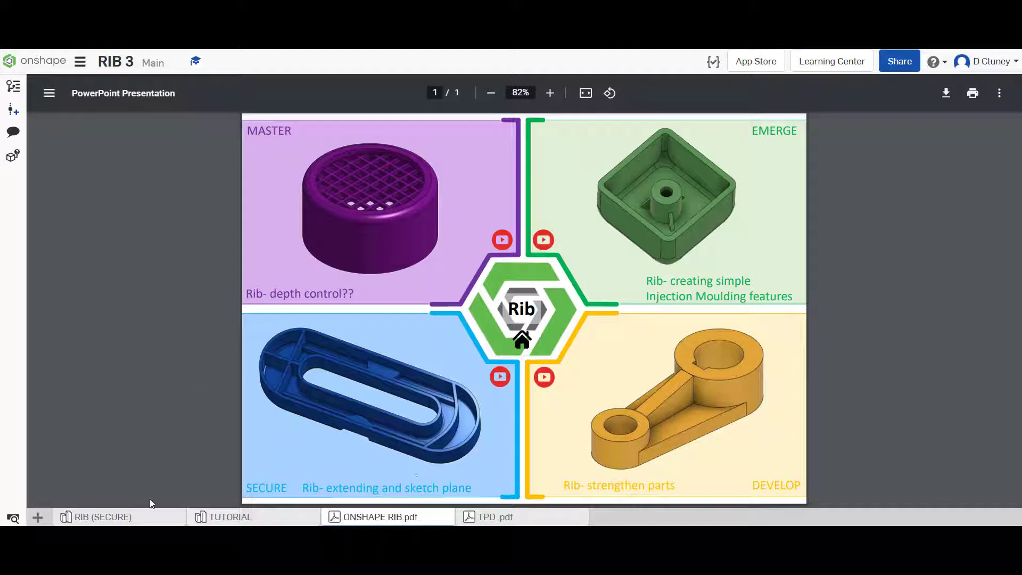
Step: Switch to the TPD.pdf tab showing the Teaching the Next Generation resources page
mouse_move(398, 522)
click(503, 521)
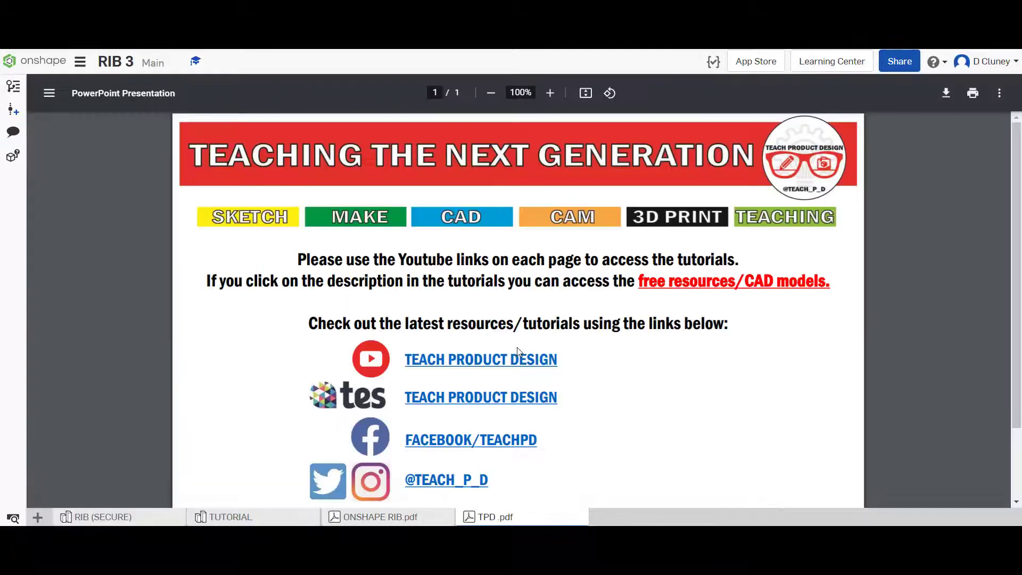
click(272, 520)
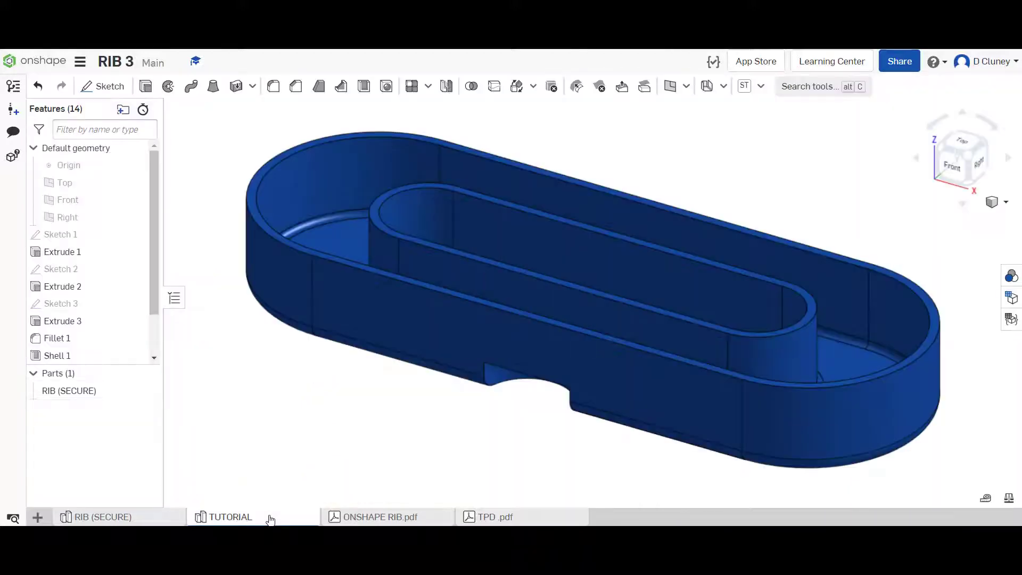
scroll(361, 383, down, 4)
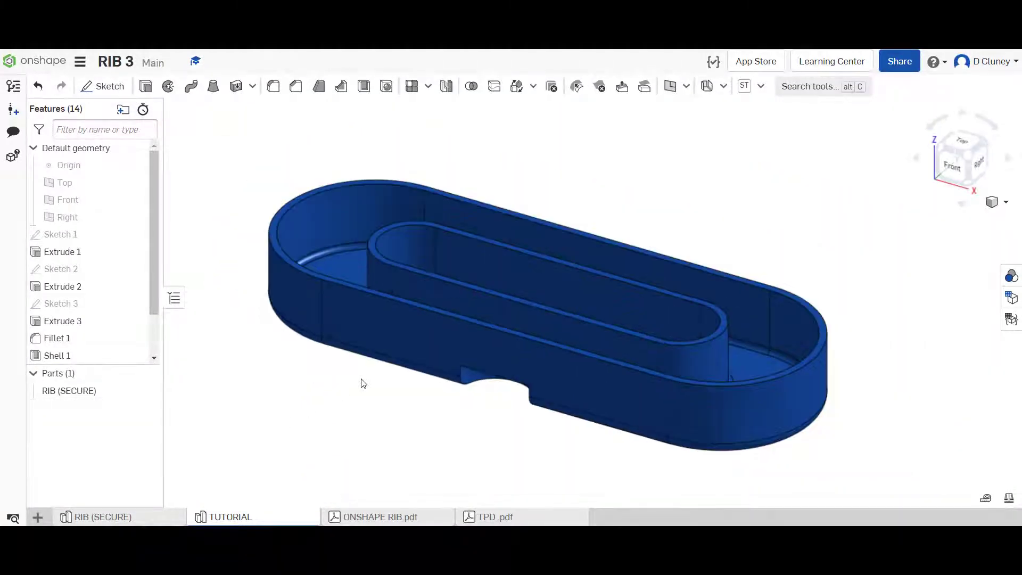
right_drag(532, 206, 531, 230)
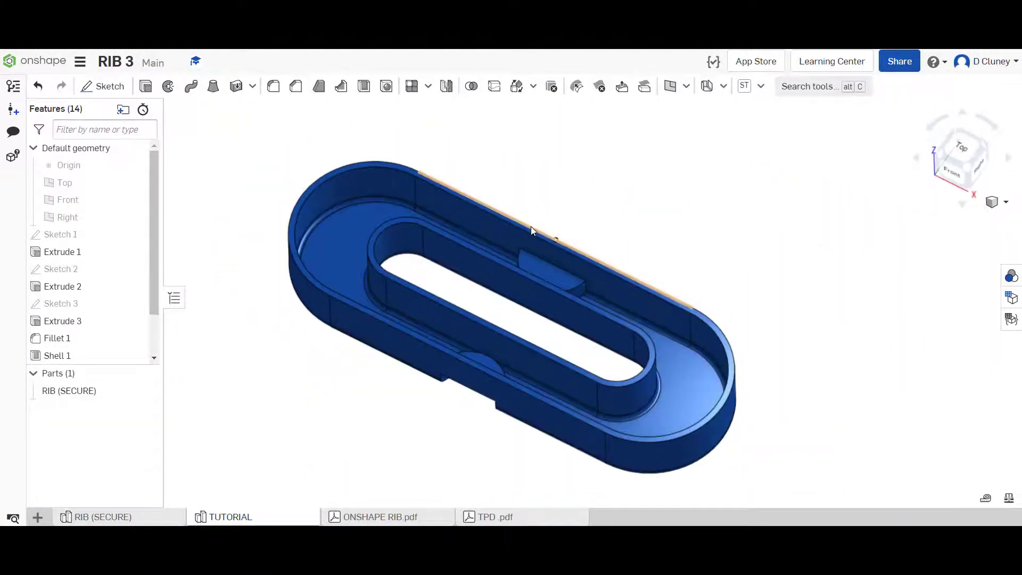
click(140, 519)
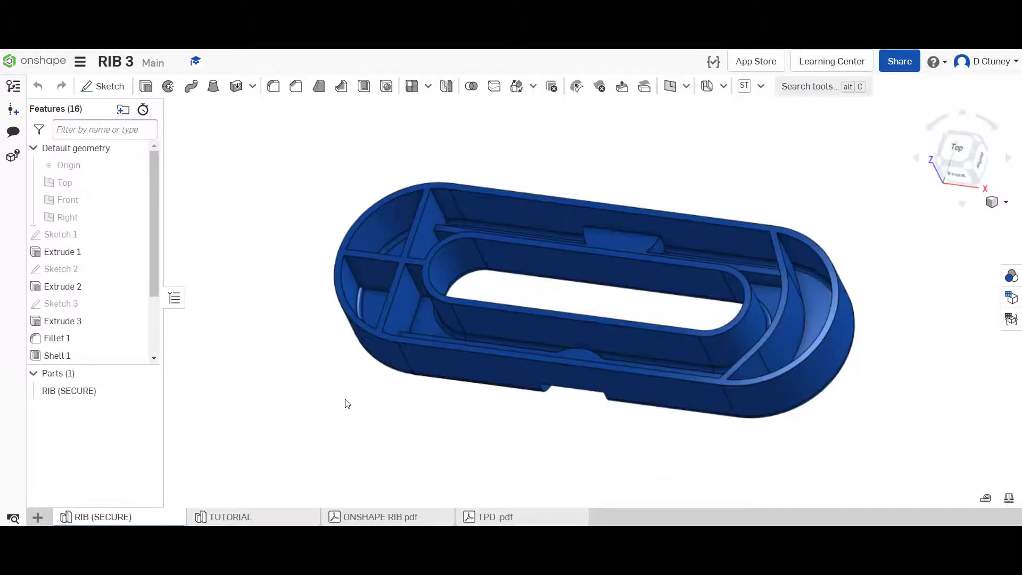
right_drag(358, 395, 339, 379)
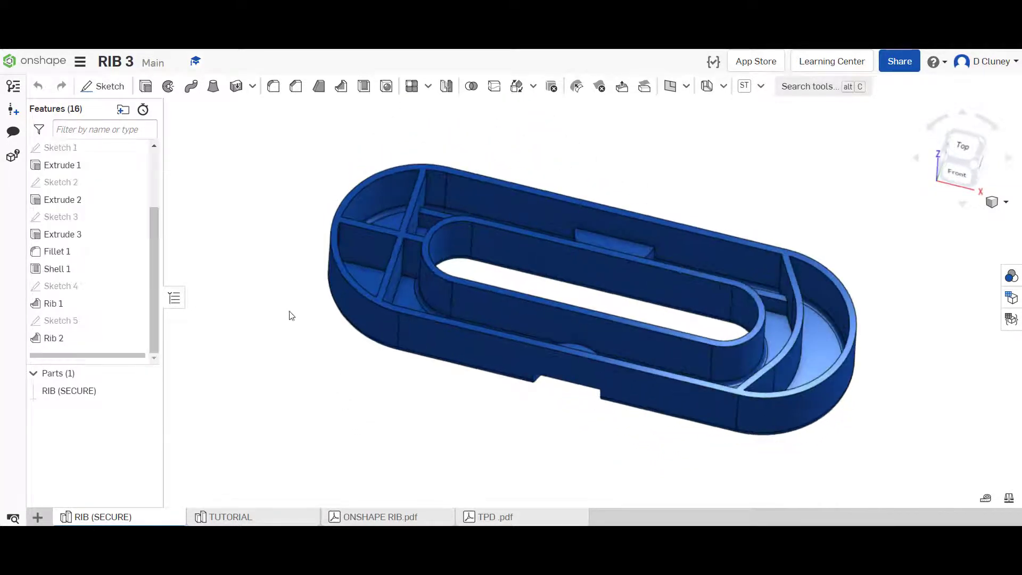
mouse_move(295, 286)
right_down()
mouse_move(288, 343)
mouse_move(292, 269)
mouse_move(343, 276)
mouse_move(308, 301)
mouse_move(320, 292)
right_up()
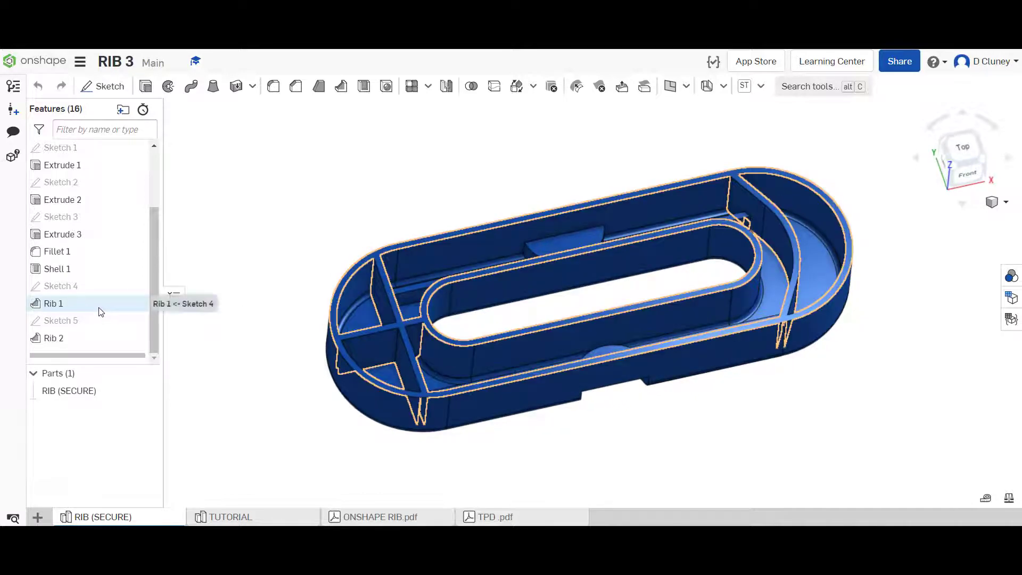
click(101, 311)
click(218, 262)
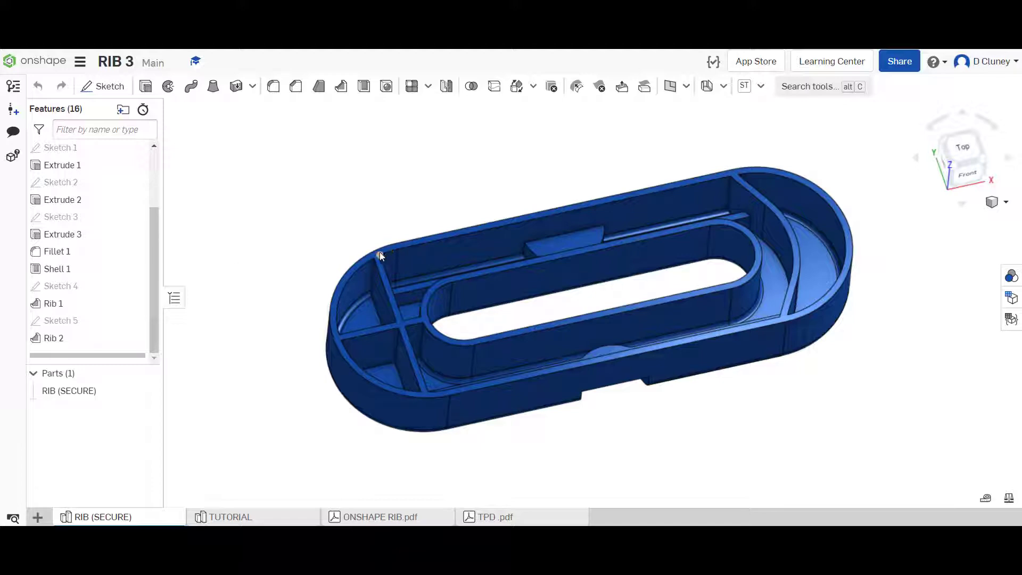
scroll(385, 252, up, 6)
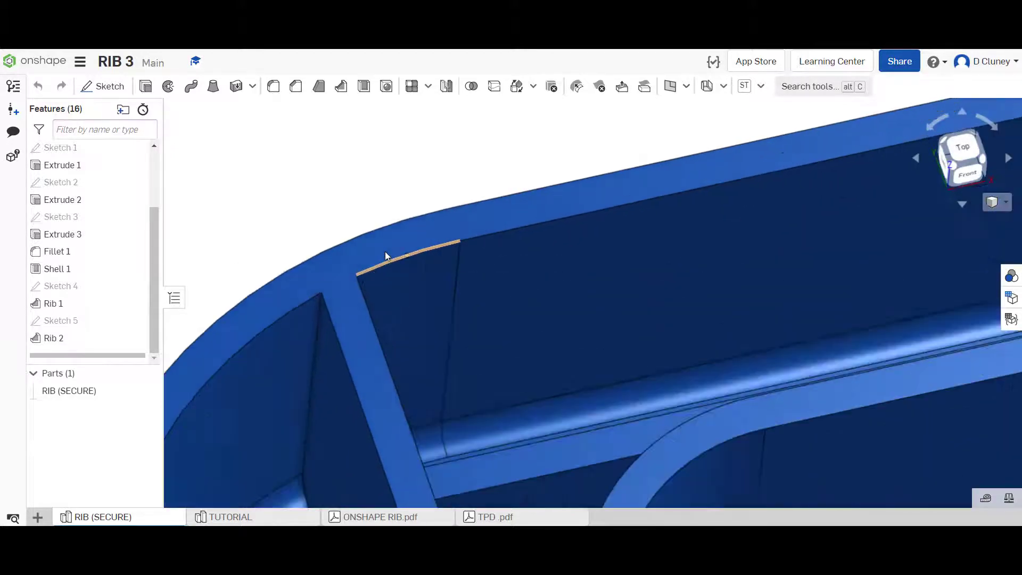
scroll(417, 247, down, 8)
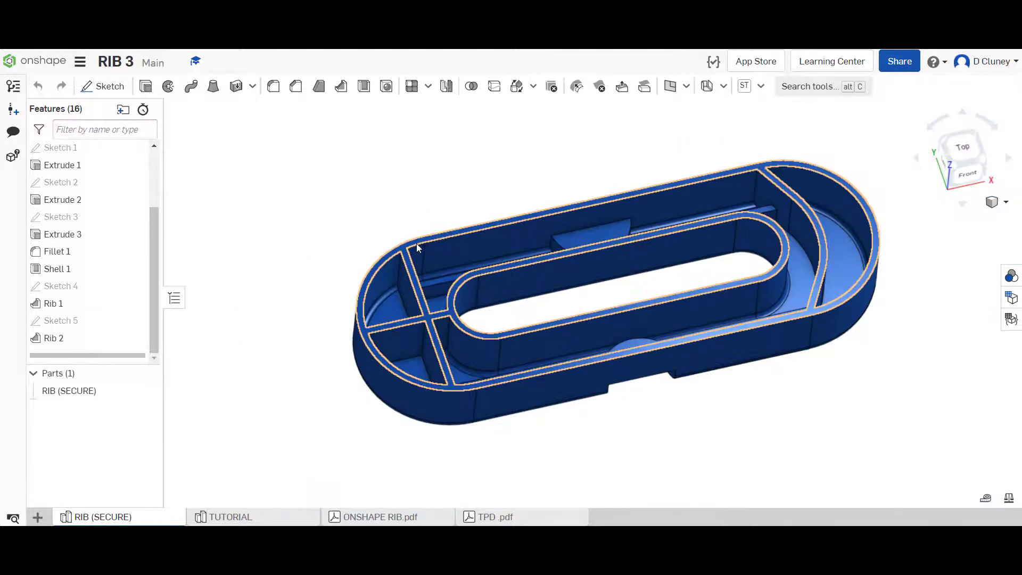
right_drag(318, 216, 298, 231)
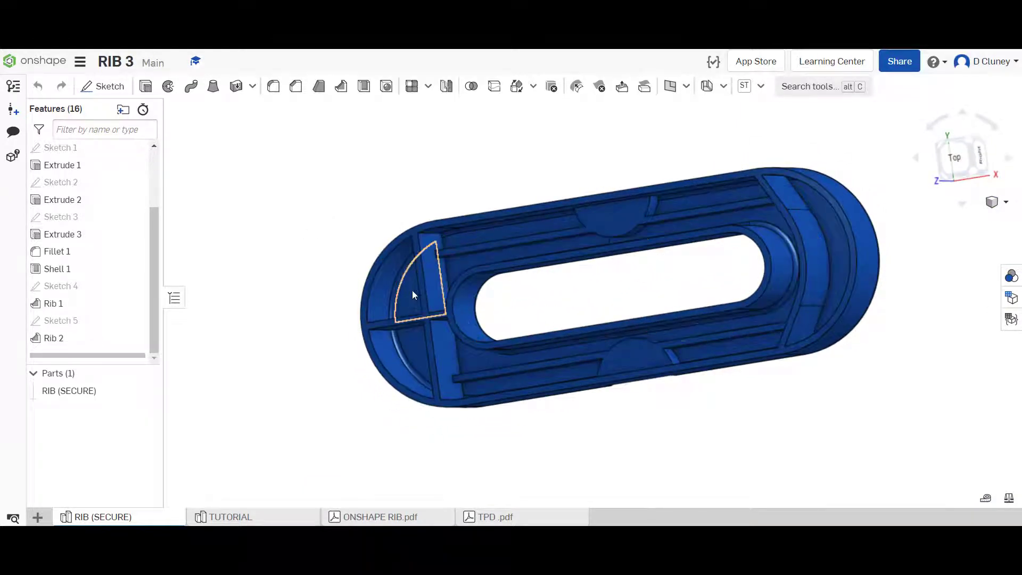
right_drag(310, 292, 336, 265)
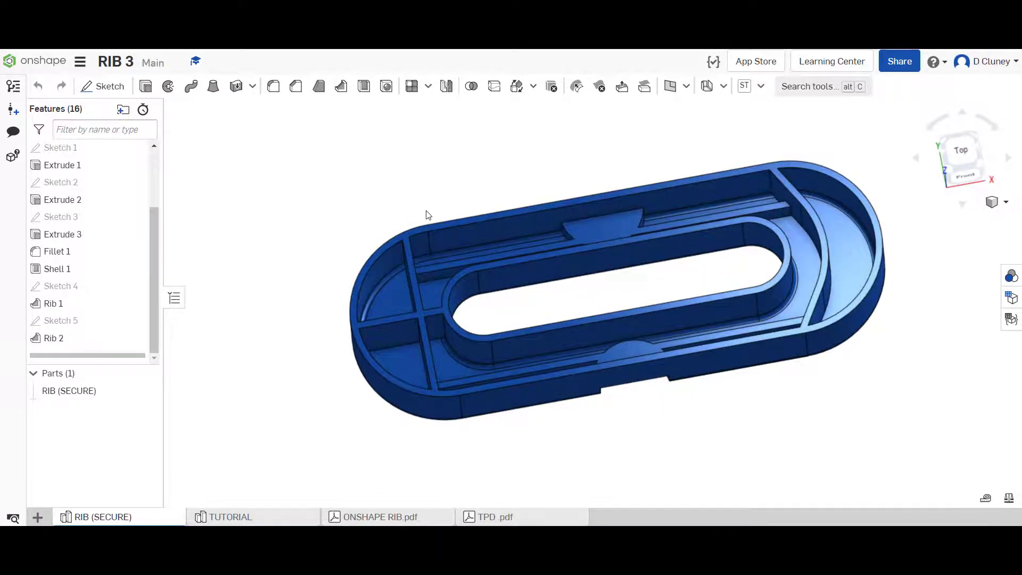
right_drag(428, 213, 389, 224)
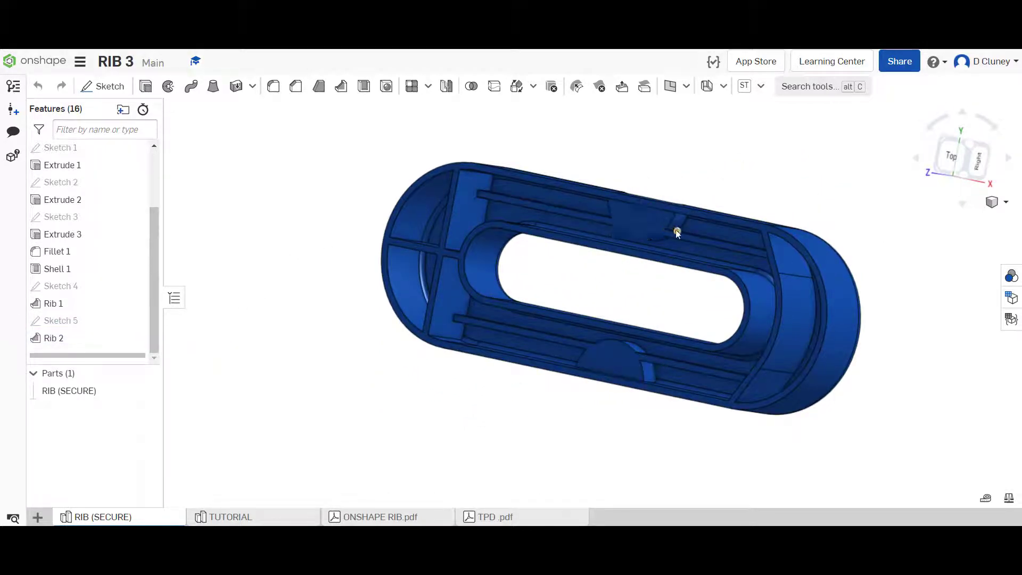
key(Up)
key(Up)
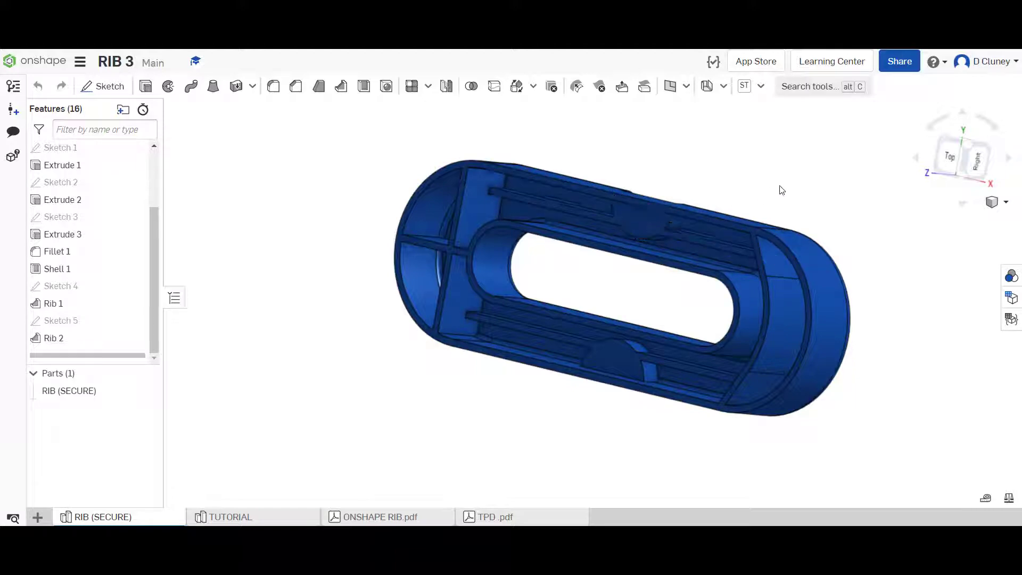
right_drag(781, 190, 696, 192)
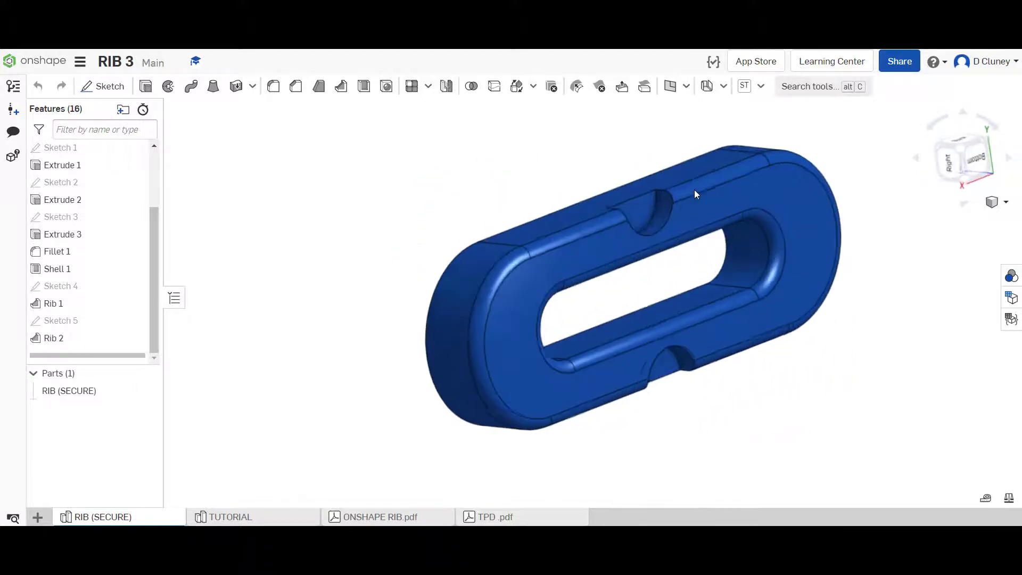
click(641, 222)
mouse_move(436, 255)
right_down()
mouse_move(484, 247)
mouse_move(578, 196)
mouse_move(563, 221)
right_up()
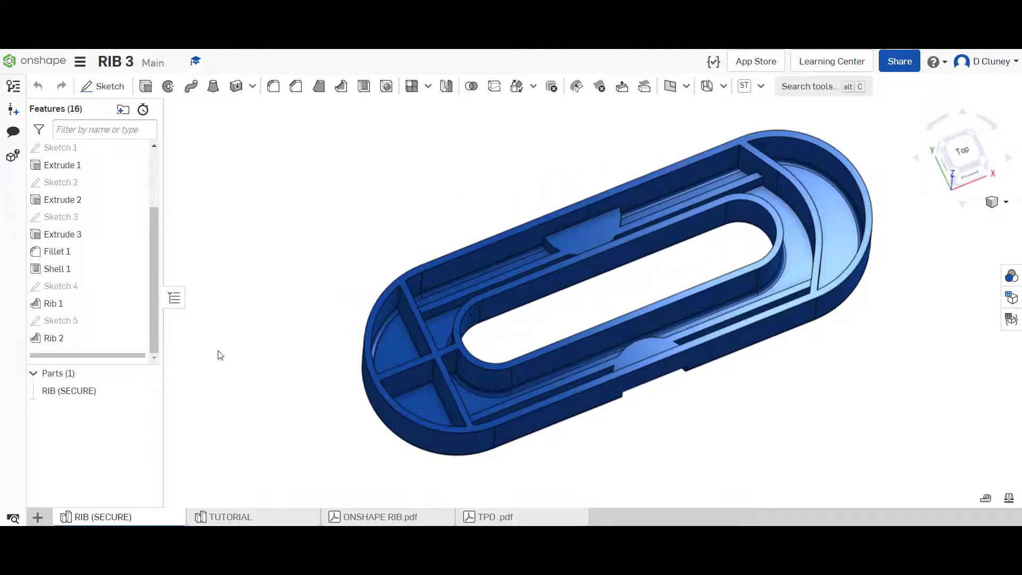
Step: Back in the TUTORIAL Part Studio, show the RIB1 sketch and open it for editing, viewed from Top
click(247, 517)
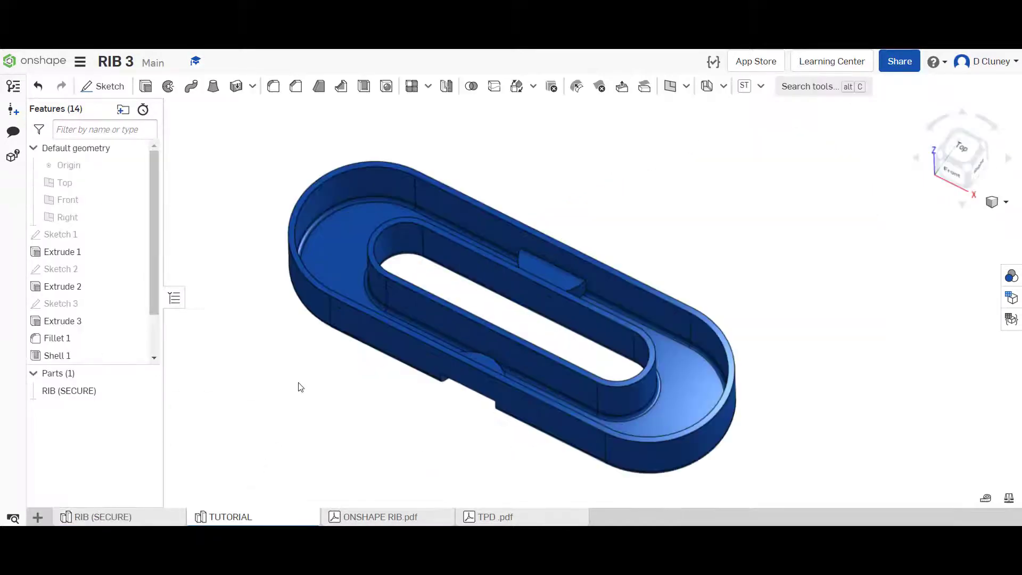
mouse_move(580, 180)
right_down()
mouse_move(641, 183)
mouse_move(607, 222)
mouse_move(595, 200)
mouse_move(589, 209)
right_up()
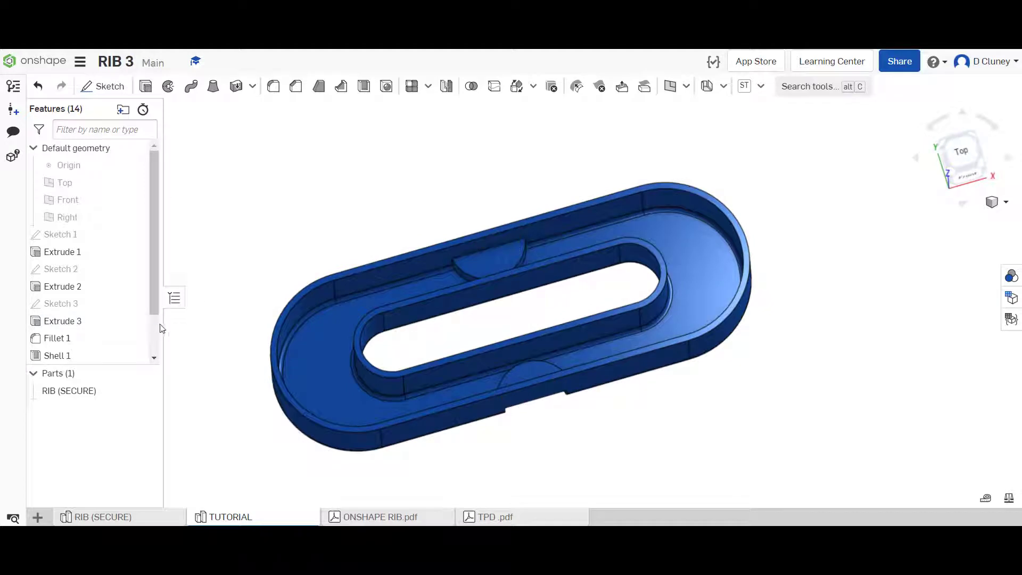
scroll(157, 331, down, 2)
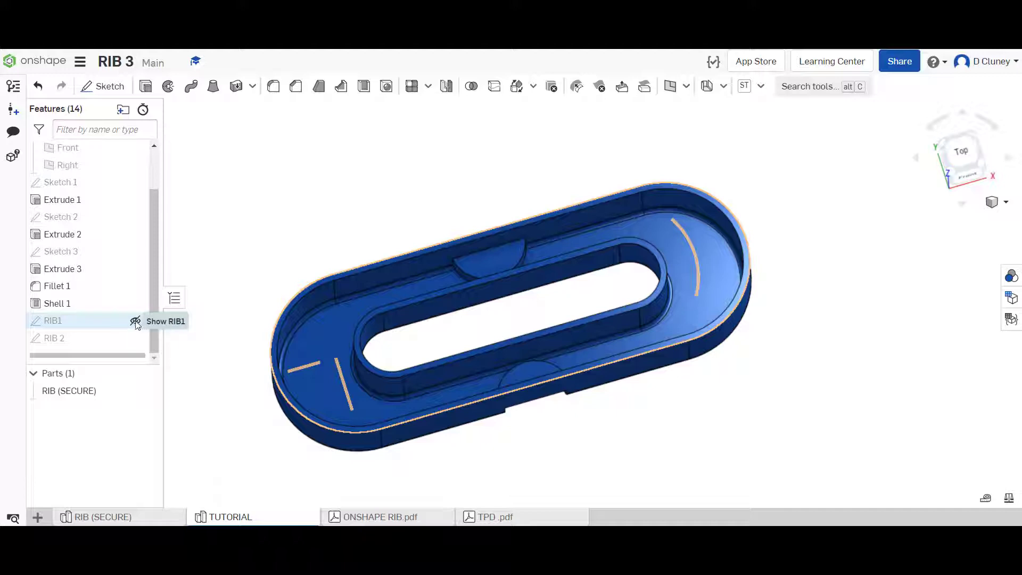
click(136, 321)
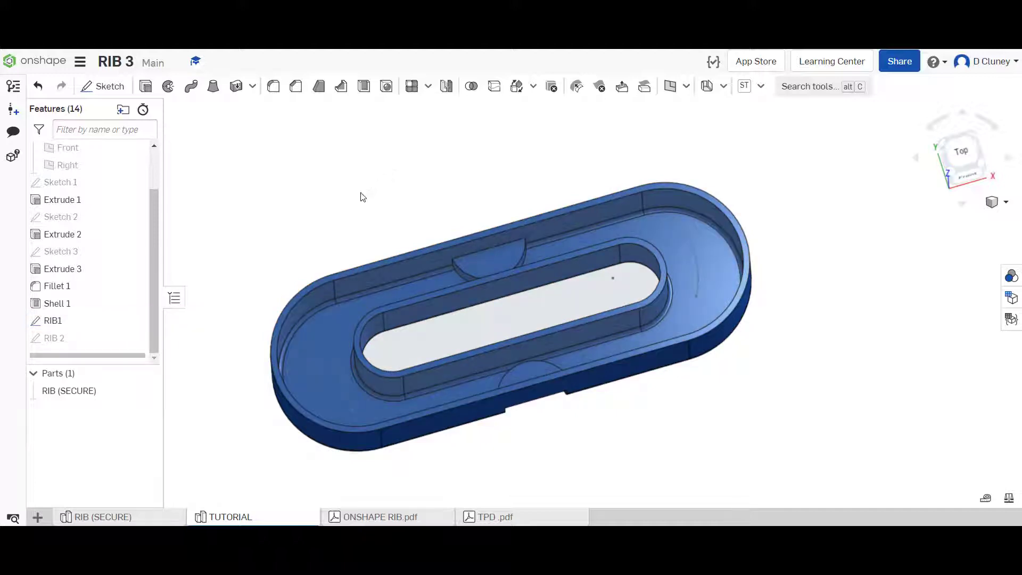
right_click(115, 322)
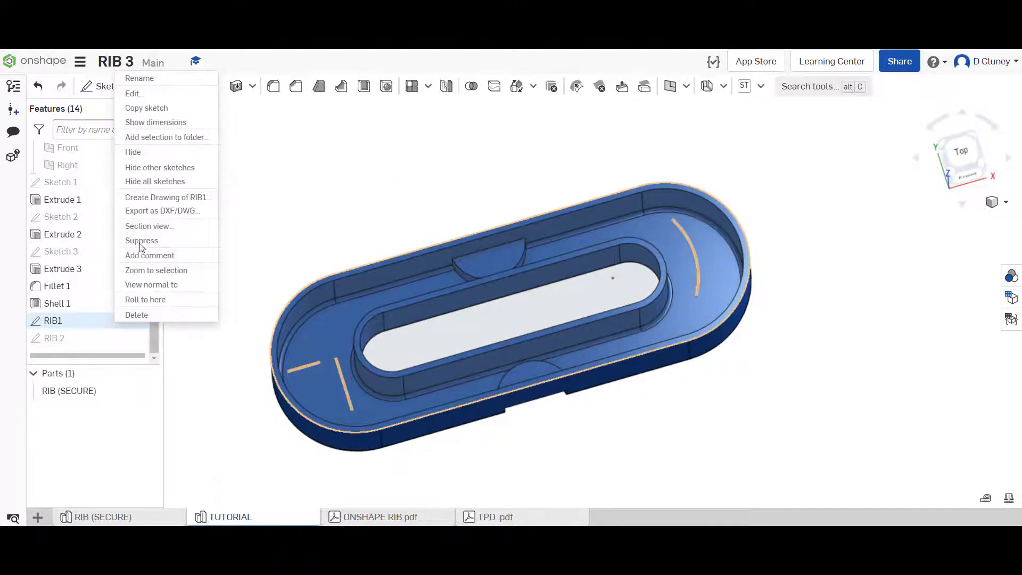
click(177, 98)
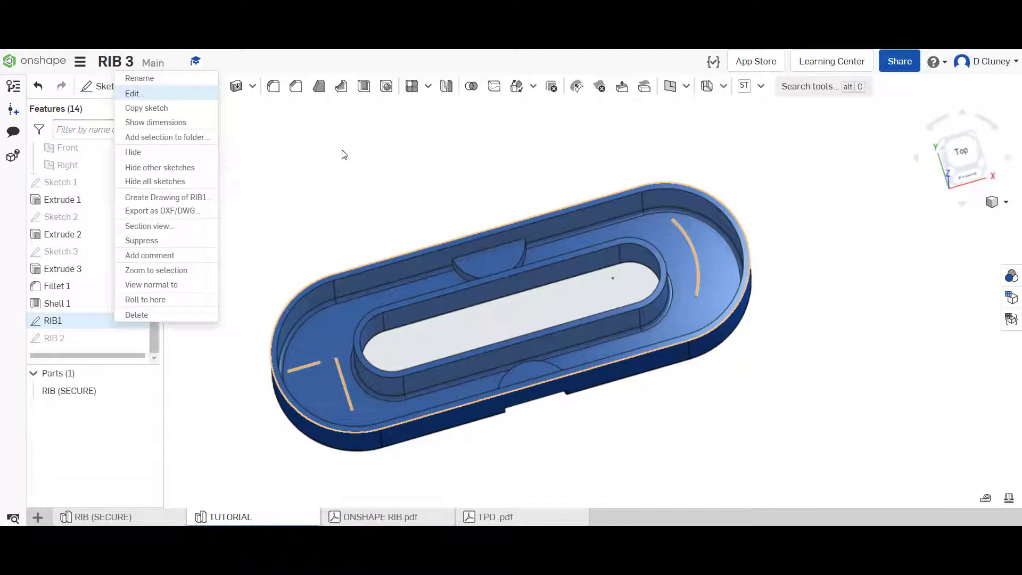
click(962, 158)
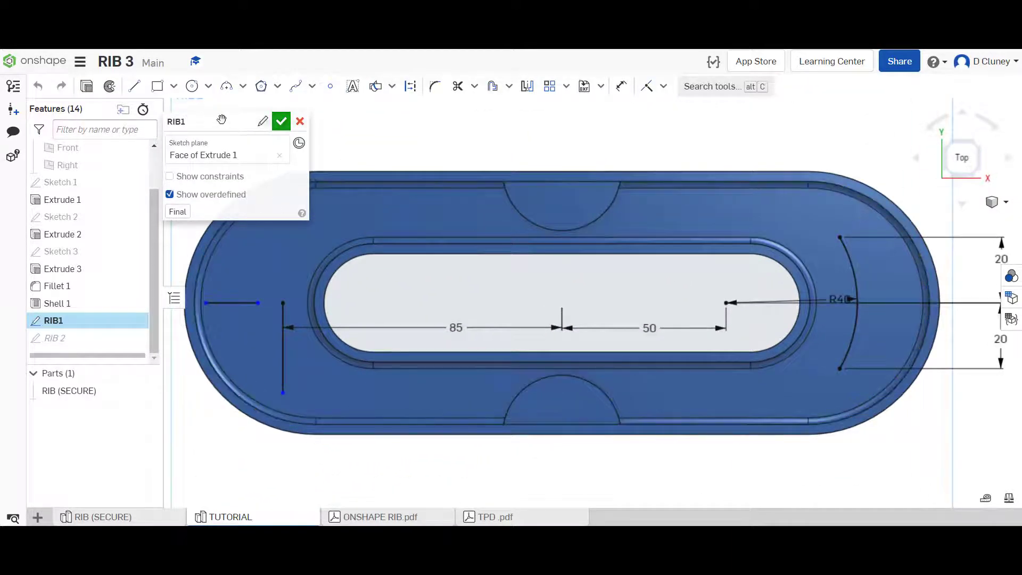
drag(221, 120, 234, 107)
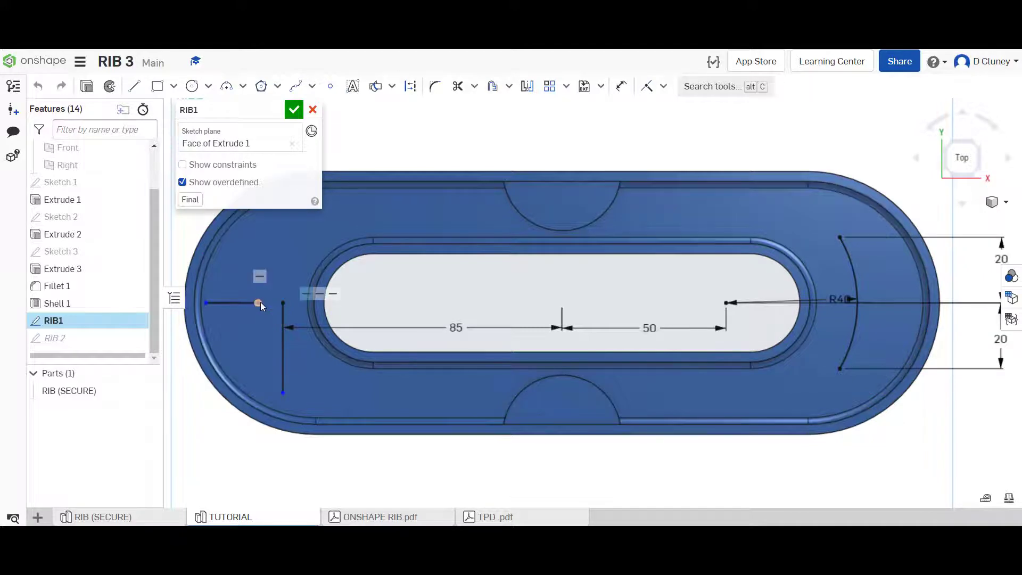
Step: Move the short horizontal line's endpoint, make the left line vertical, and accept the RIB1 sketch
mouse_move(260, 302)
mouse_down()
mouse_move(283, 304)
mouse_move(250, 302)
mouse_up()
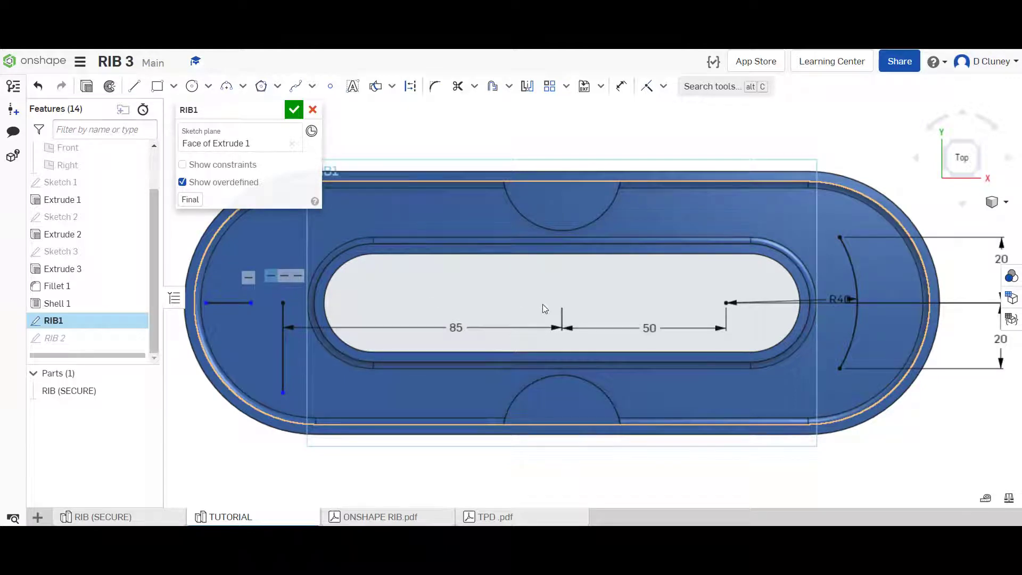
scroll(591, 272, up, 3)
scroll(769, 270, down, 5)
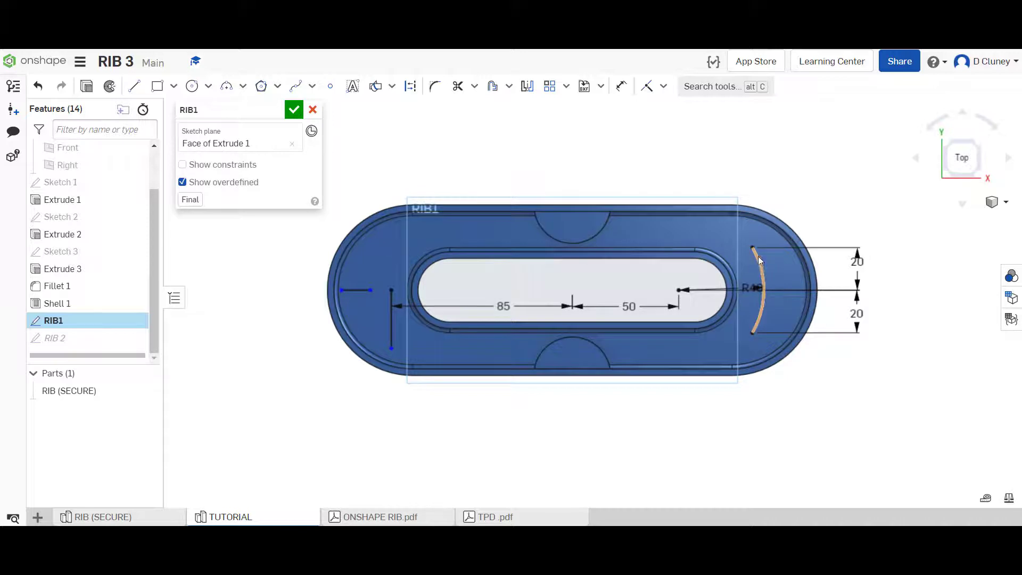
click(391, 317)
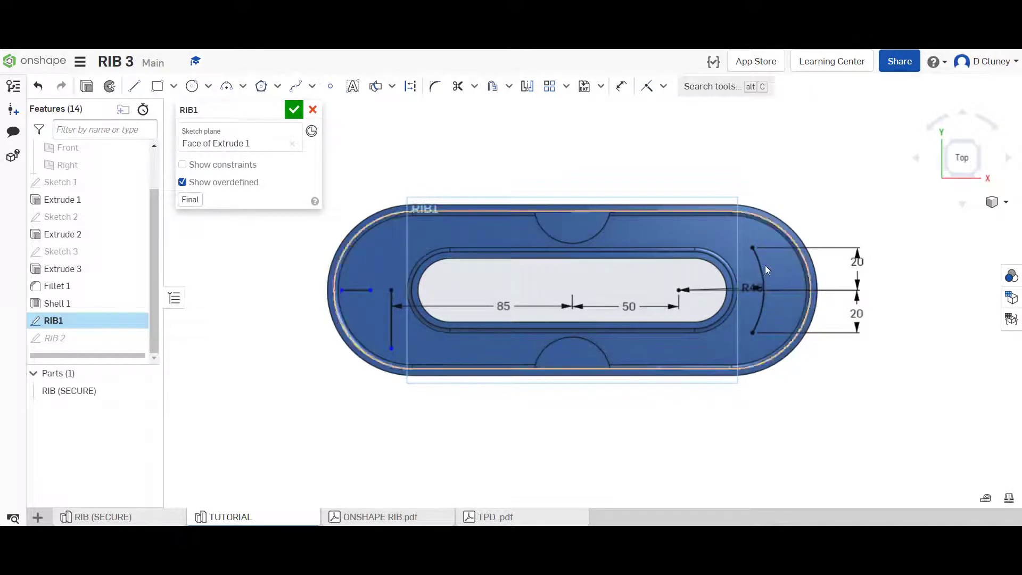
scroll(542, 262, up, 2)
click(293, 109)
right_drag(250, 333, 263, 293)
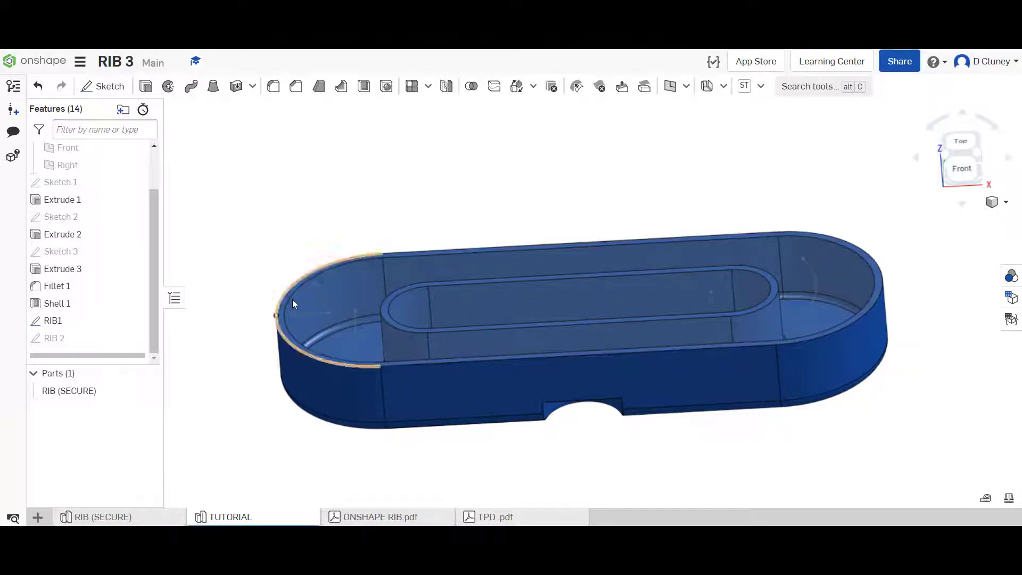
Step: Open Extrude 1 for editing, cancel it unchanged, and view the shelled part from above
scroll(280, 310, up, 3)
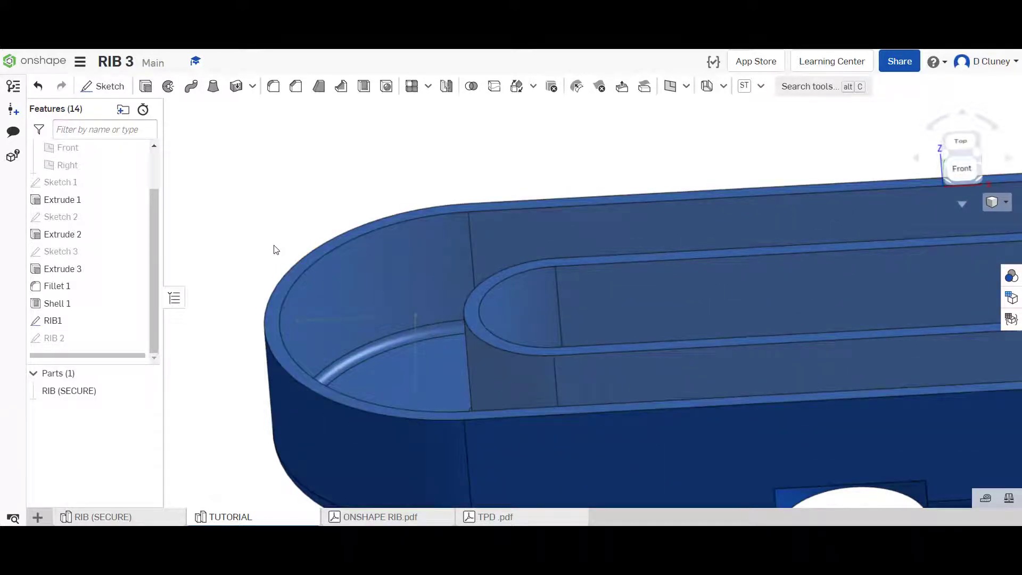
key(f)
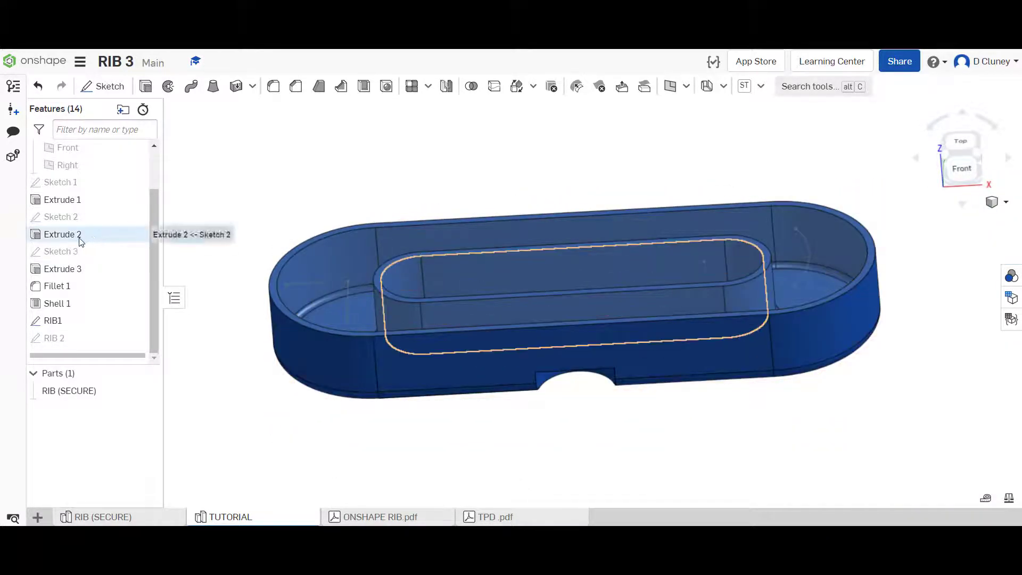
right_click(79, 201)
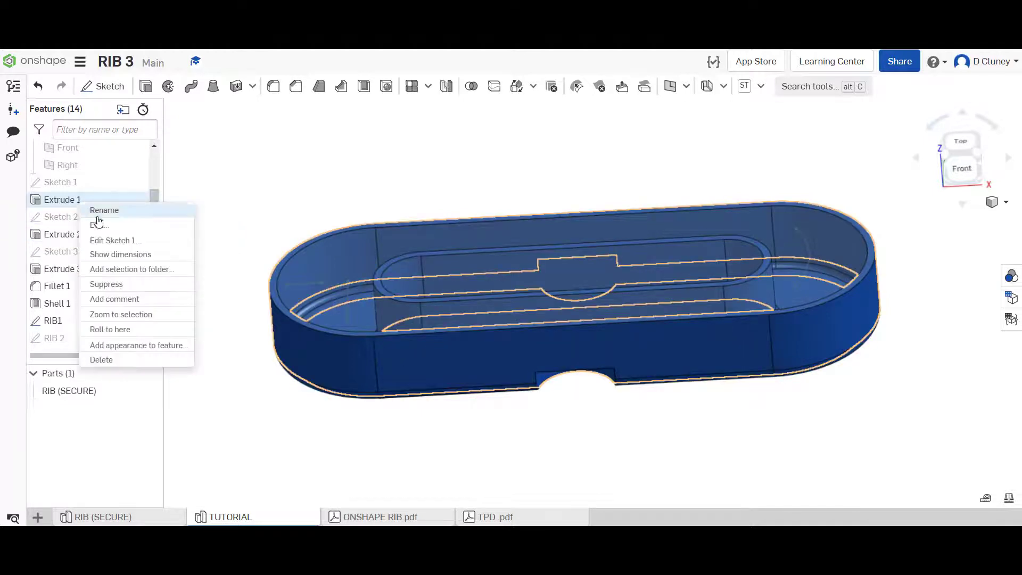
click(101, 225)
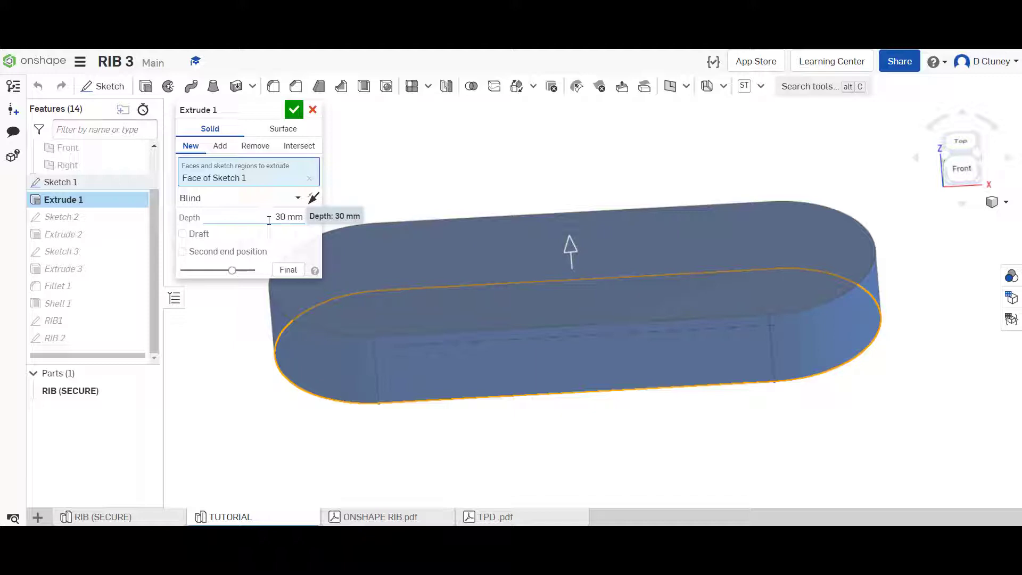
click(313, 110)
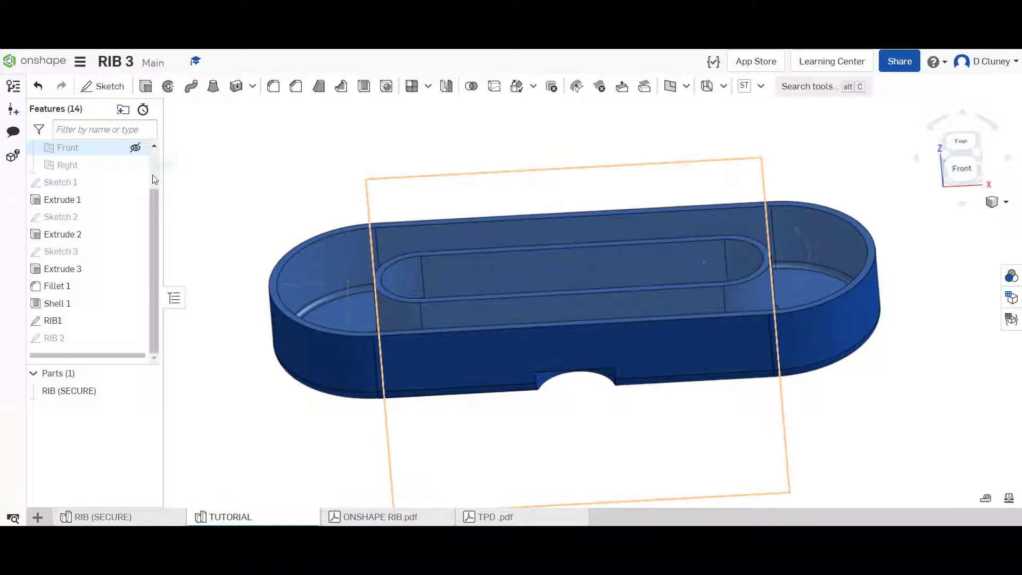
scroll(128, 182, up, 2)
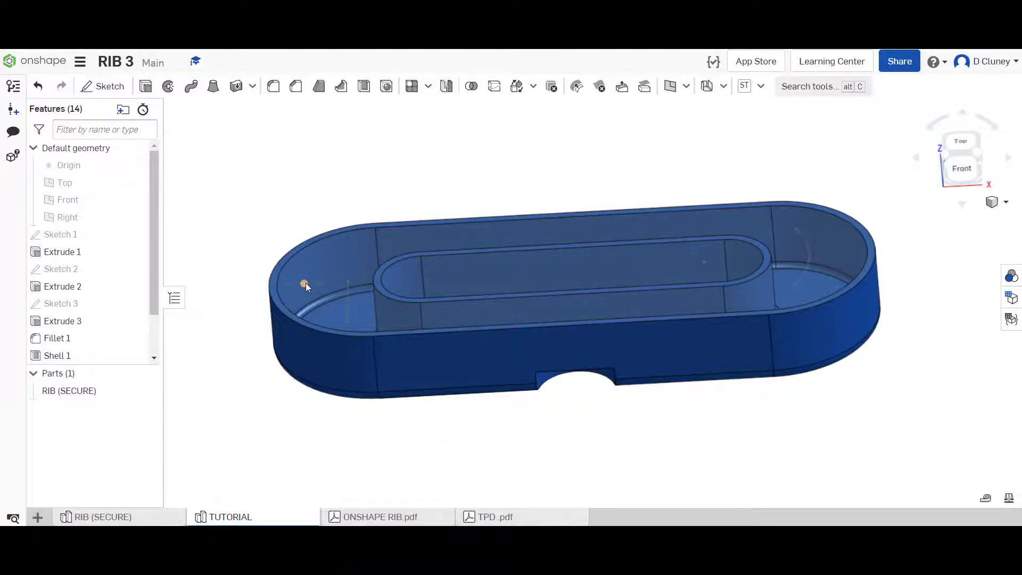
key(shift+5)
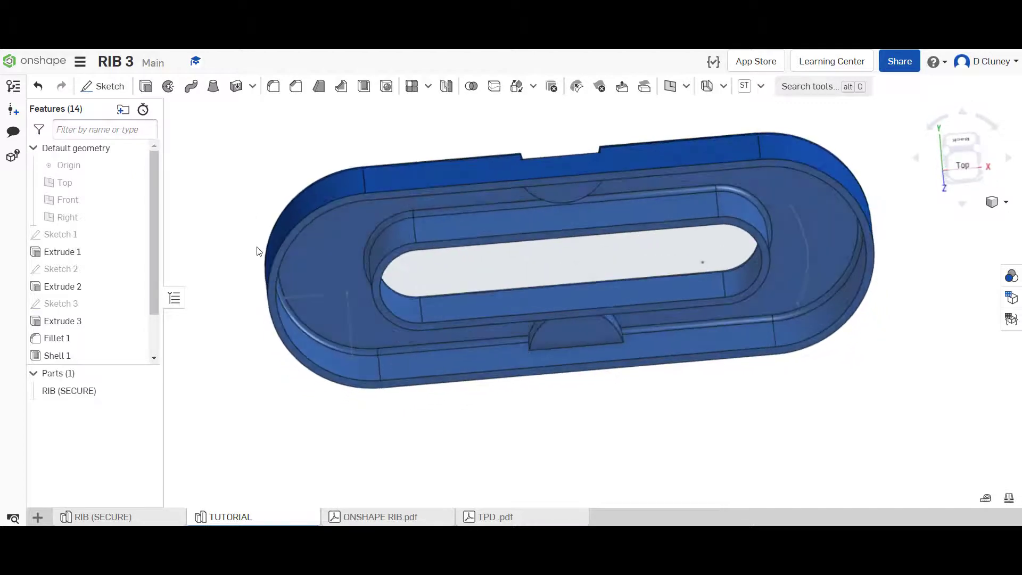
key(Up)
key(Up)
key(Up)
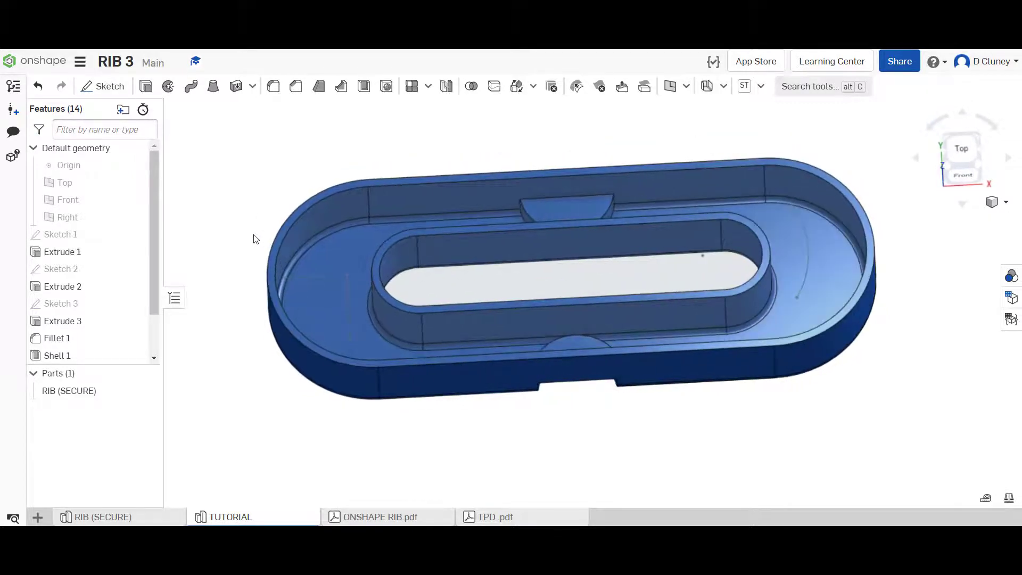
Step: Start a Rib feature using the whole RIB1 sketch as its profiles instead of individual lines
click(342, 88)
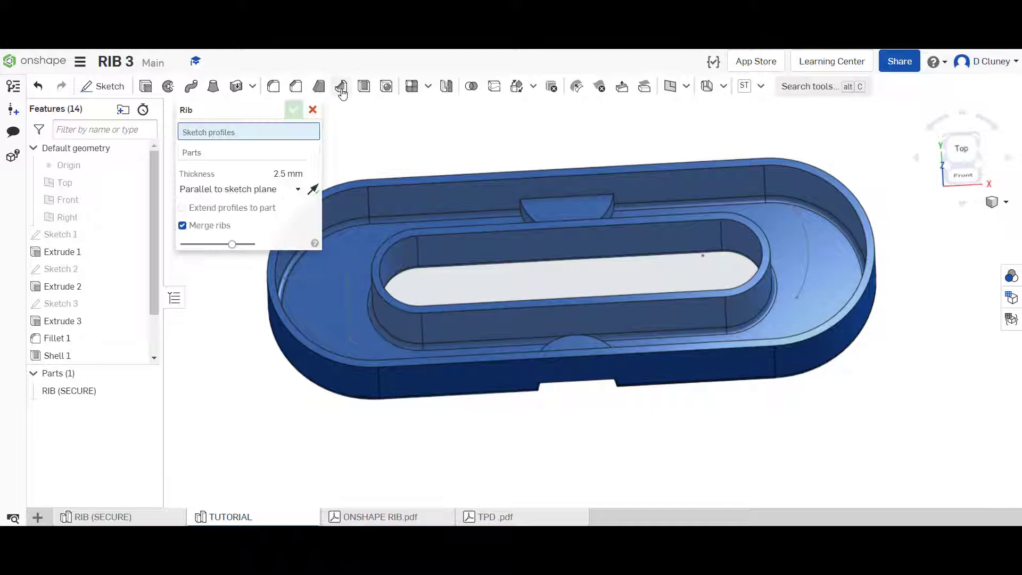
click(312, 276)
click(345, 290)
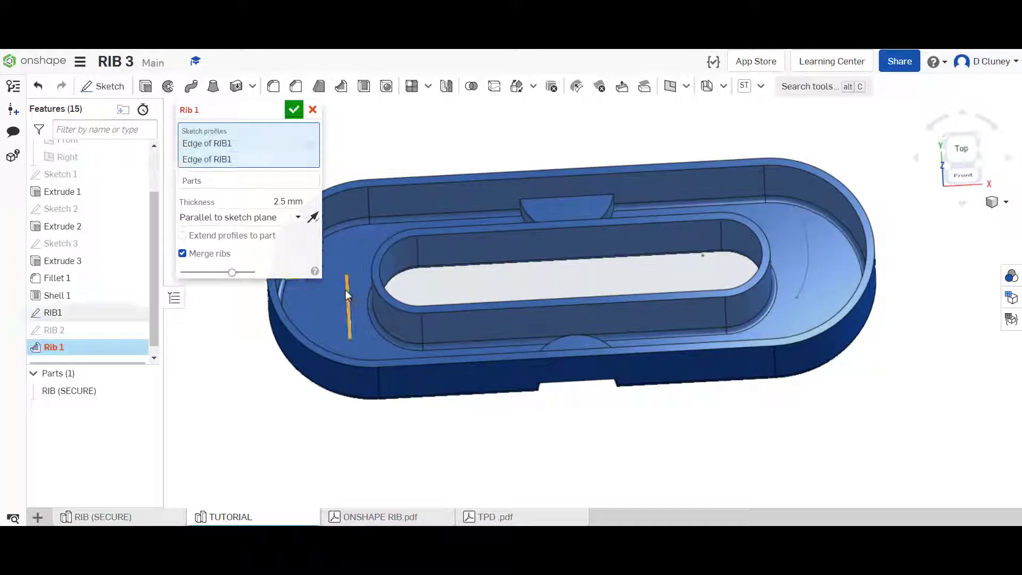
click(804, 261)
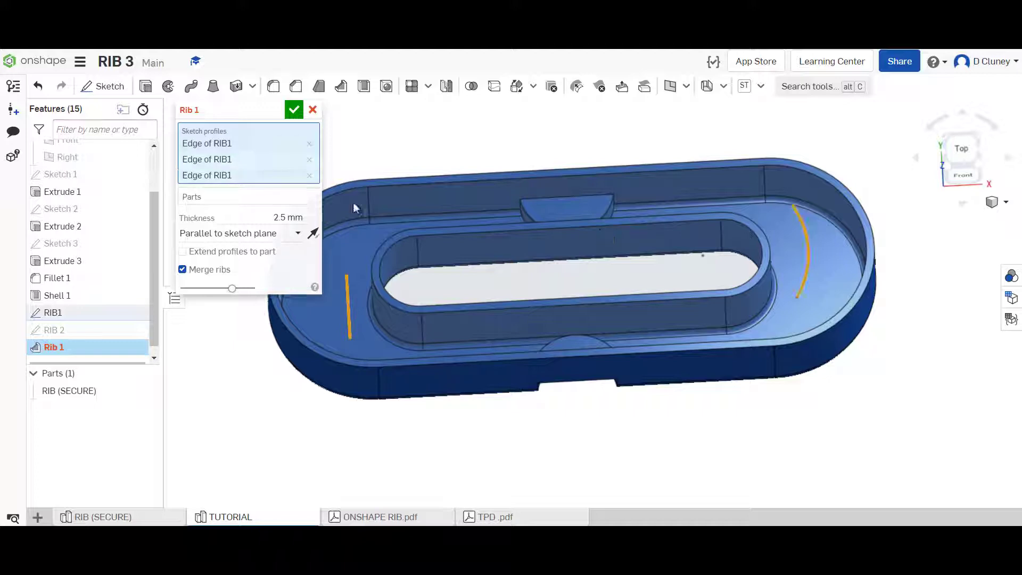
click(309, 175)
click(309, 160)
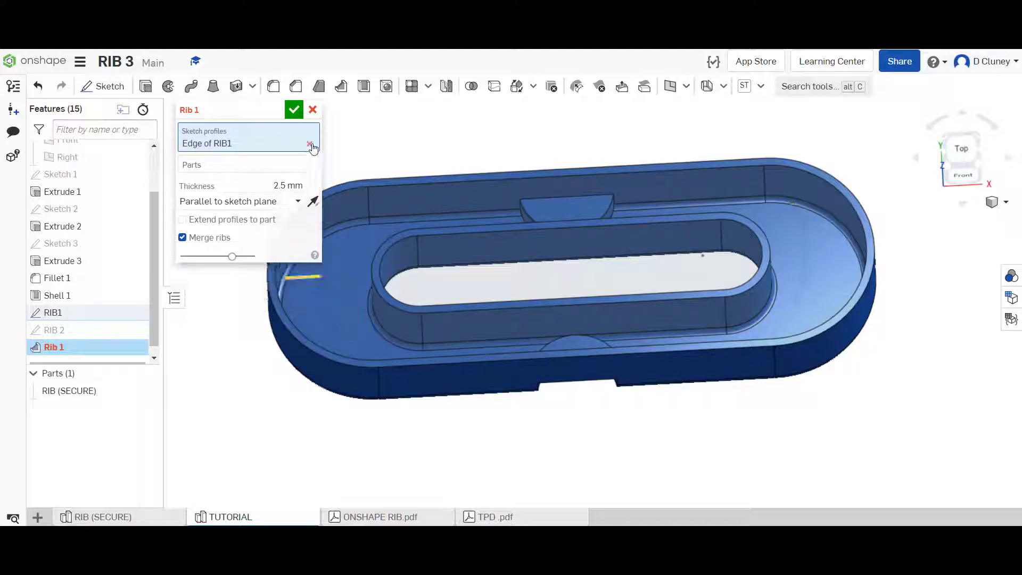
click(309, 144)
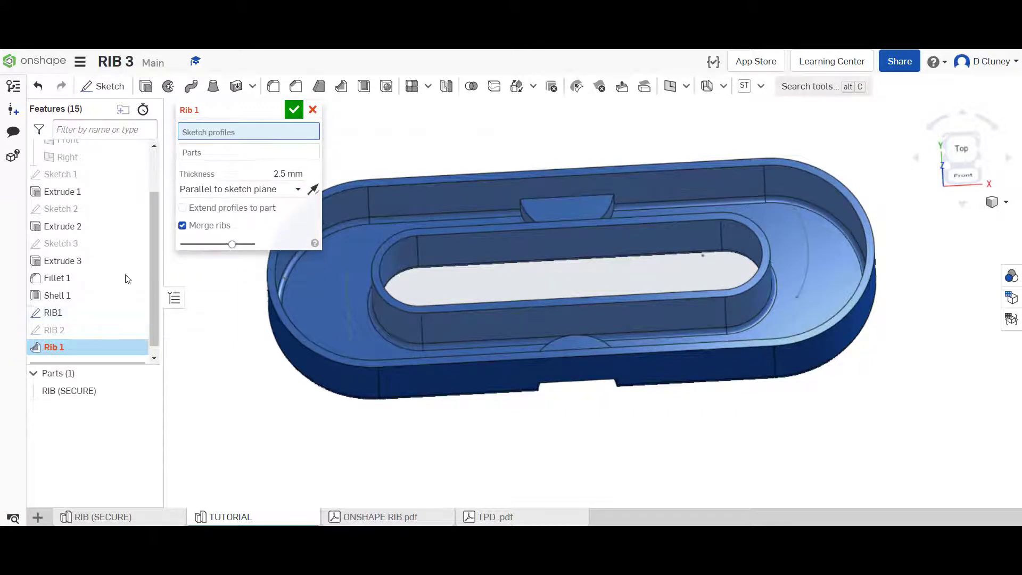
click(98, 313)
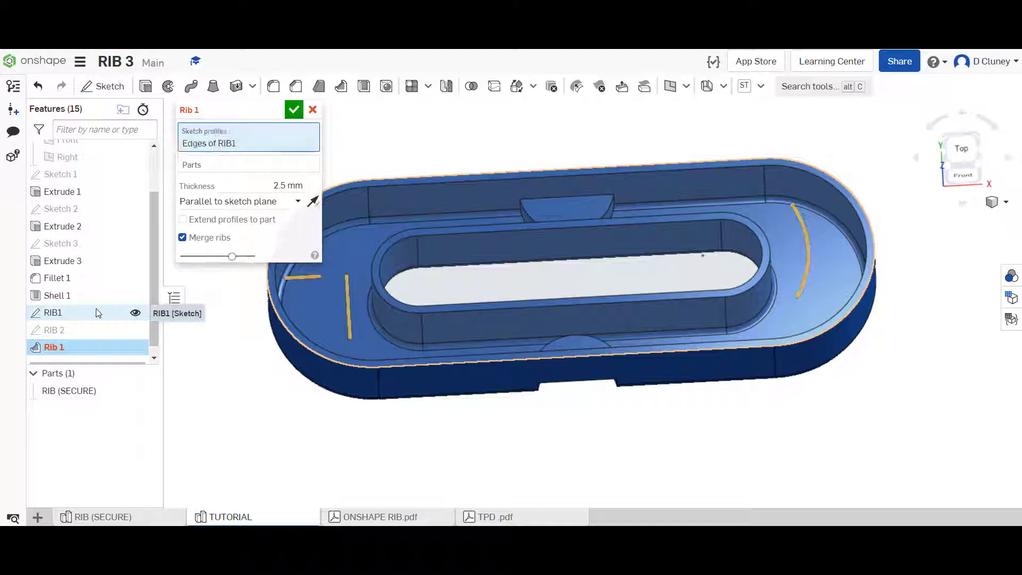
Step: Apply the rib to the RIB (SECURE) part with thickness Normal to sketch plane
click(233, 167)
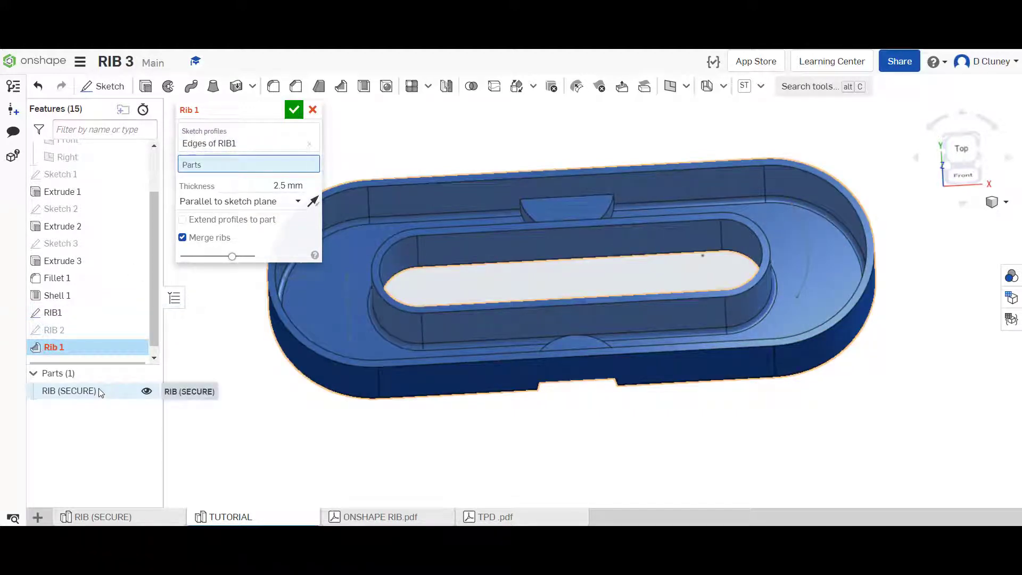
click(98, 392)
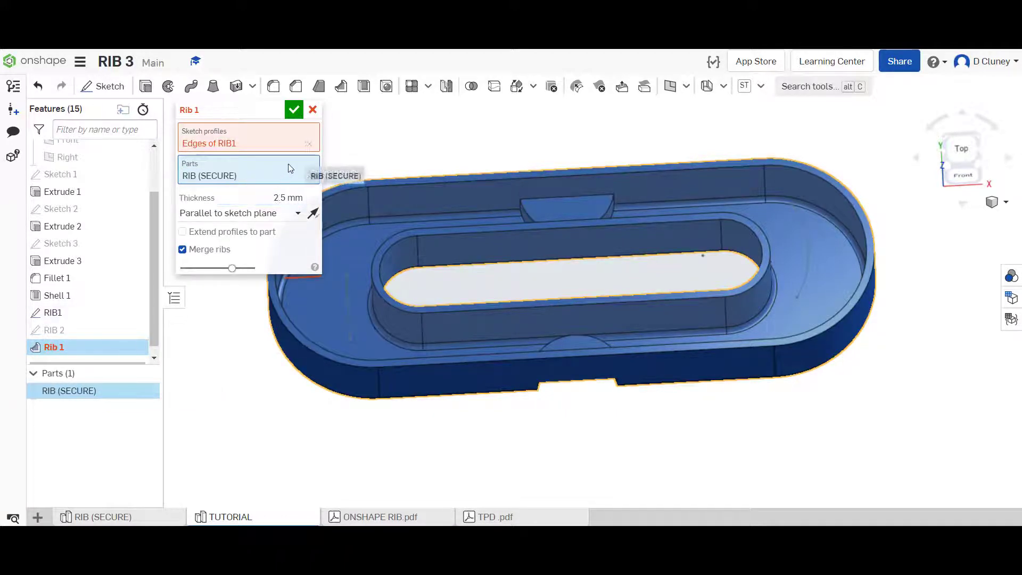
click(282, 215)
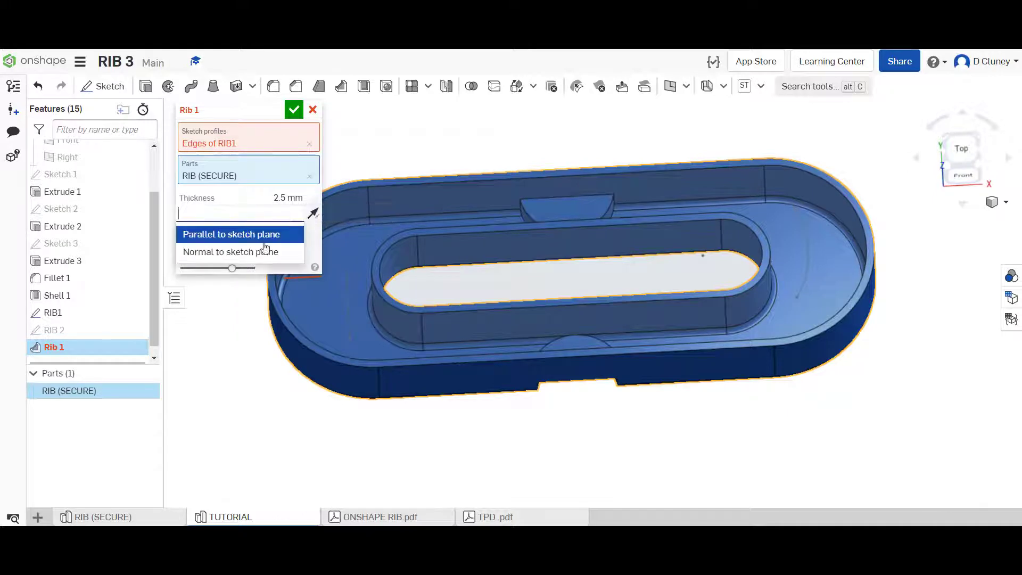
click(264, 253)
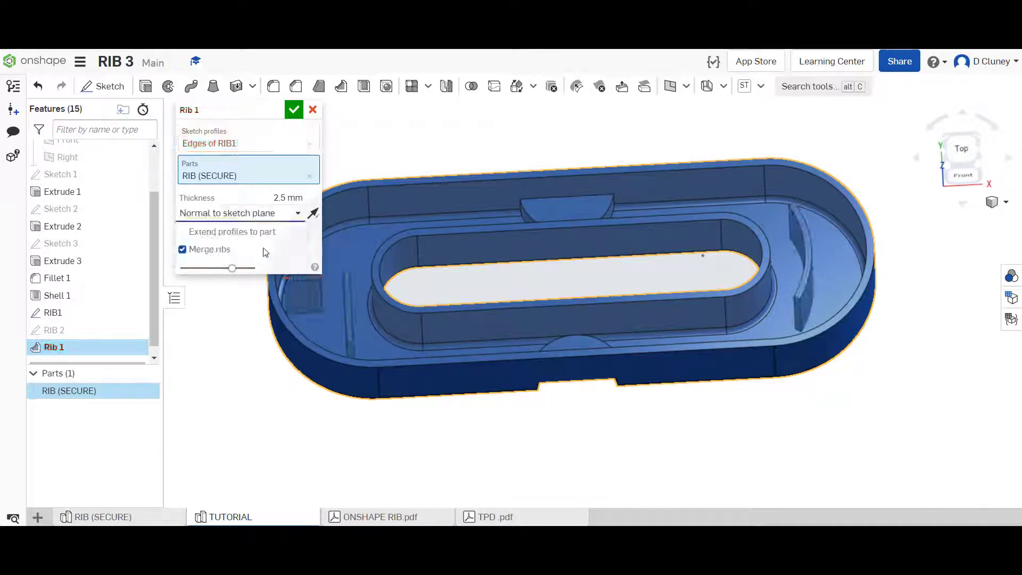
drag(245, 109, 190, 109)
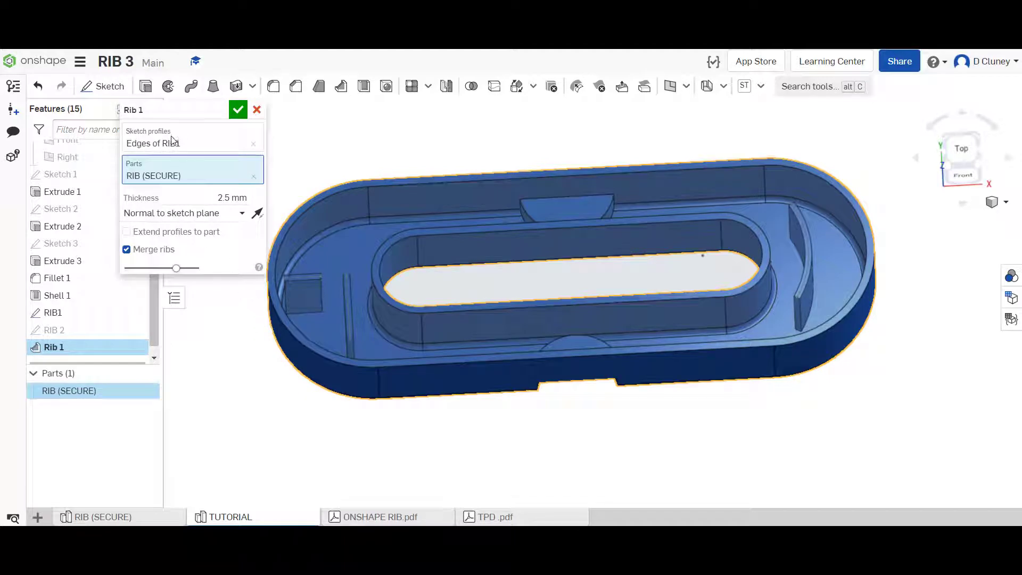
right_drag(261, 373, 343, 315)
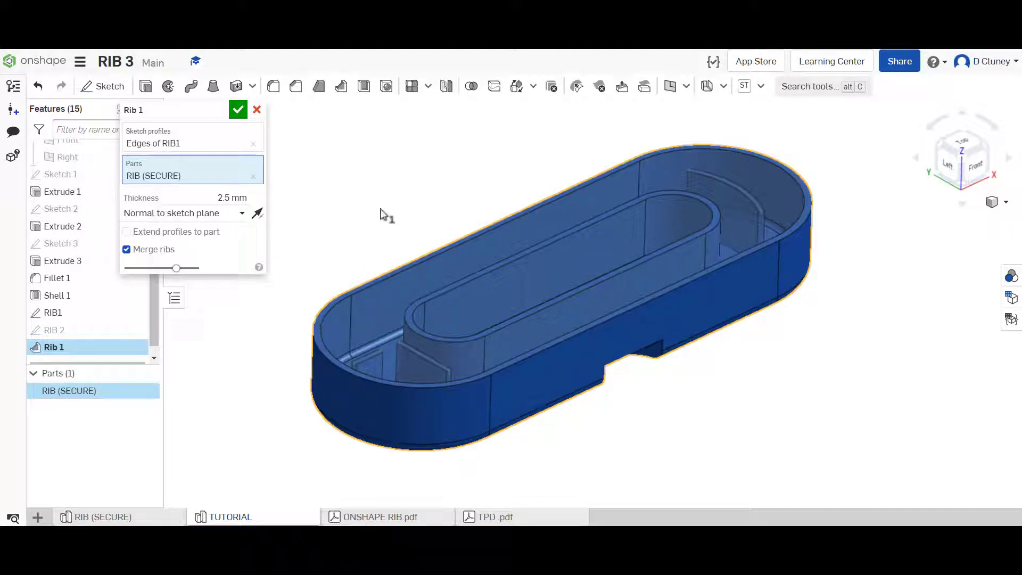
right_drag(413, 207, 411, 216)
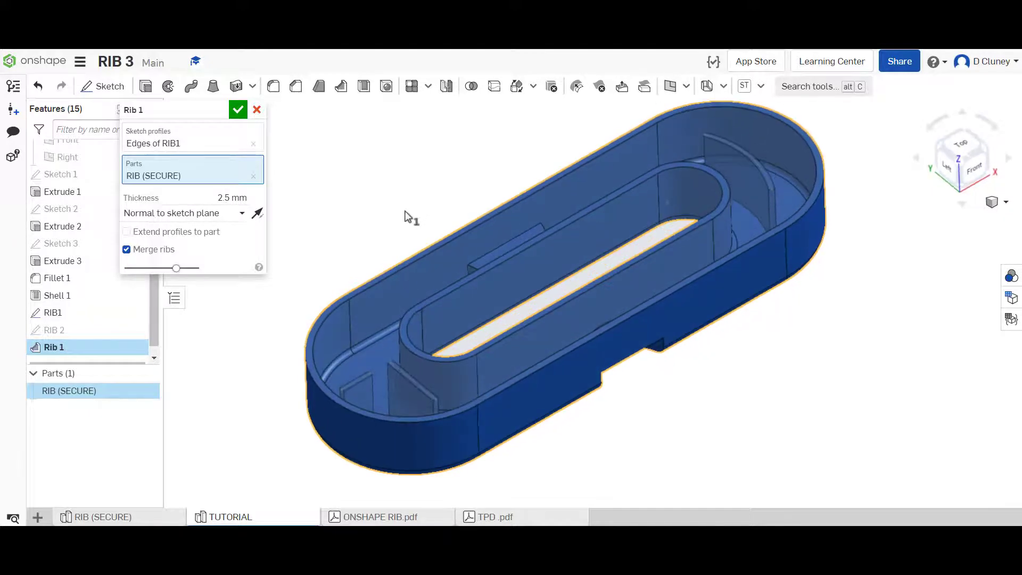
click(961, 145)
scroll(379, 203, down, 5)
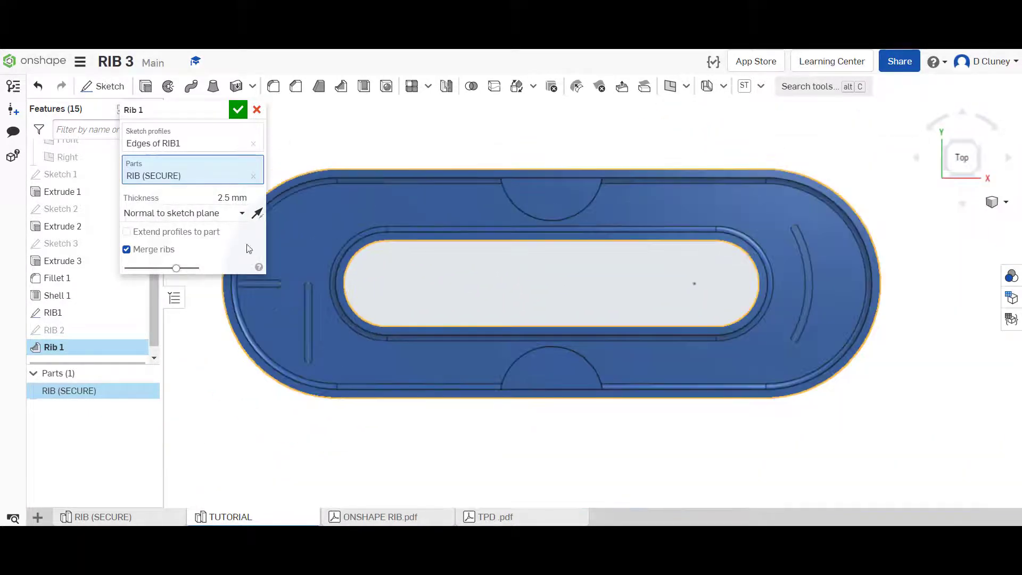
scroll(228, 309, up, 5)
scroll(228, 309, up, 5)
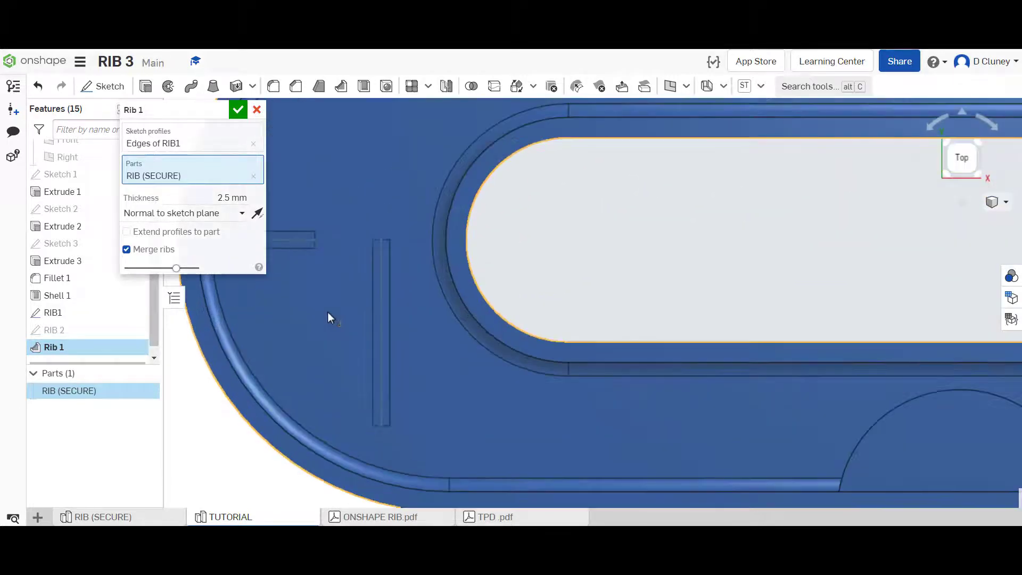
Step: Change the Rib 1 thickness to 3 mm, briefly trying 5 mm before returning to 3 mm
click(223, 197)
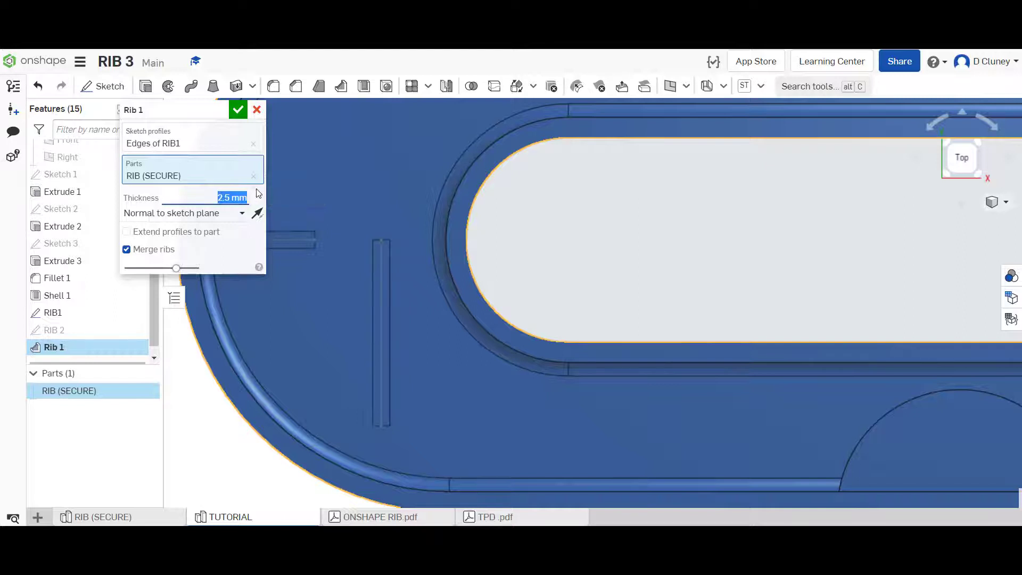
text(3)
key(Return)
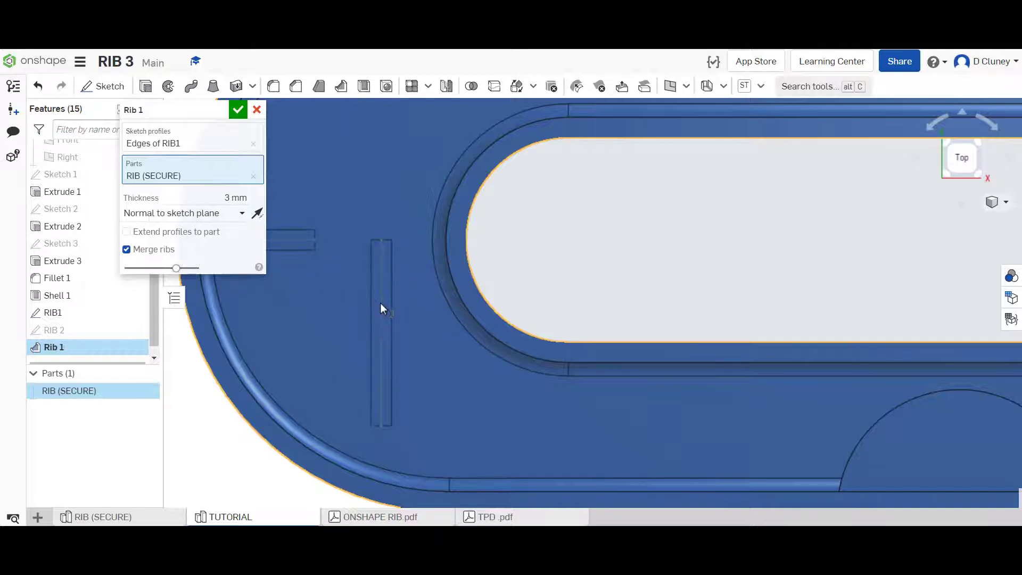
click(247, 198)
text(5)
key(Return)
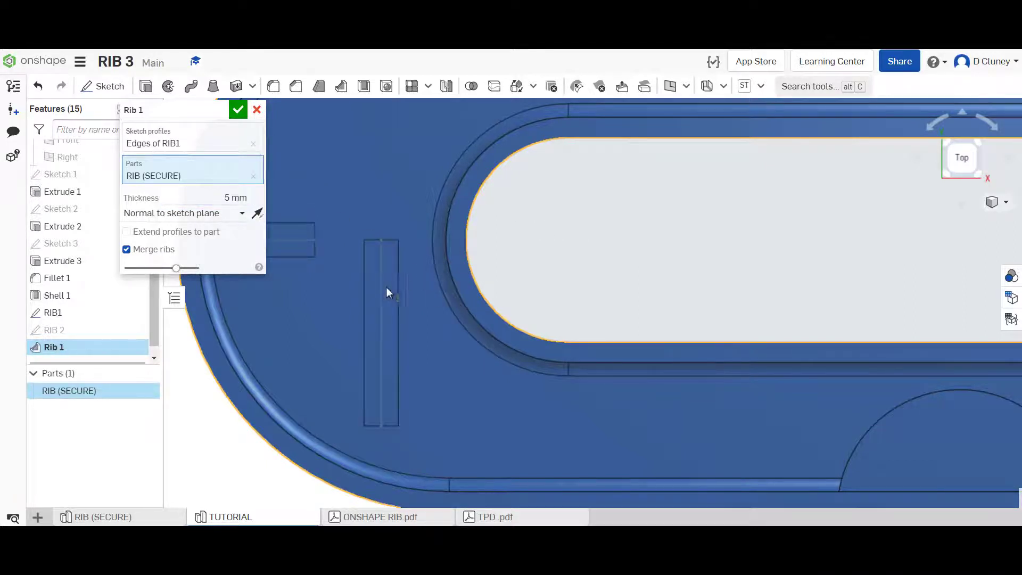
click(244, 197)
key(BackSpace)
text(3)
key(Return)
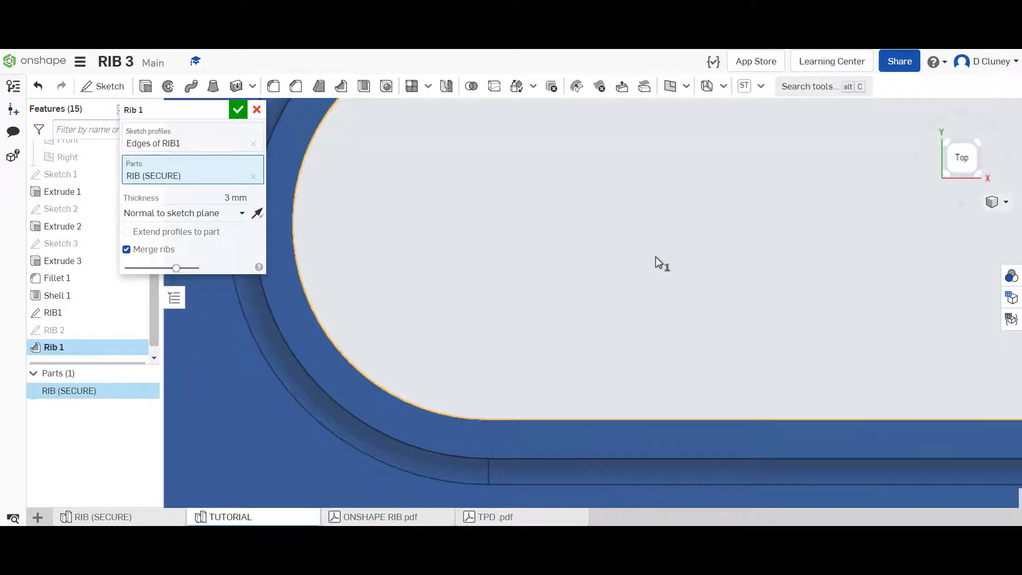
Step: Tick Extend profiles to part so the 3 mm ribs span the whole oval part
key(f)
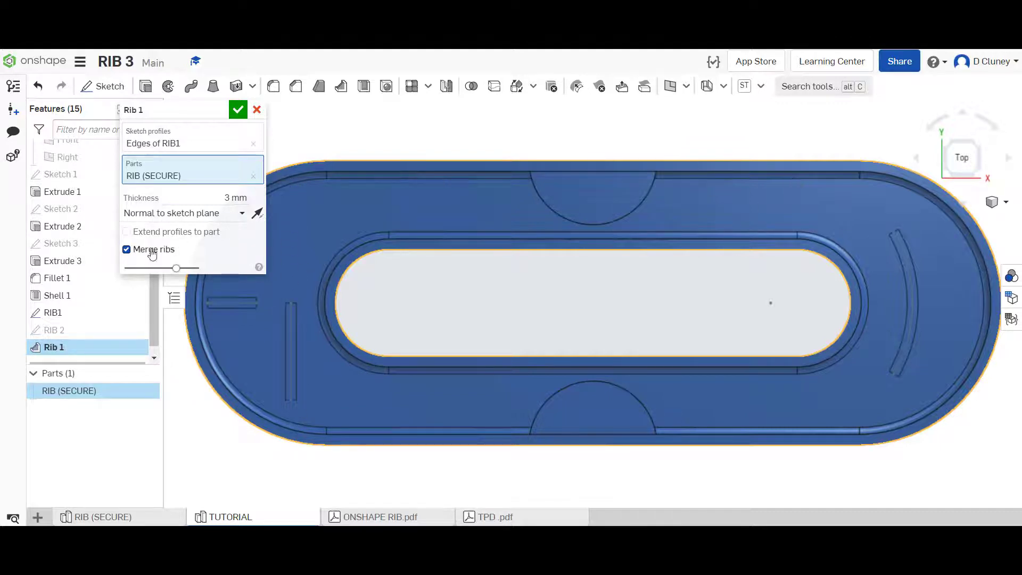
click(159, 232)
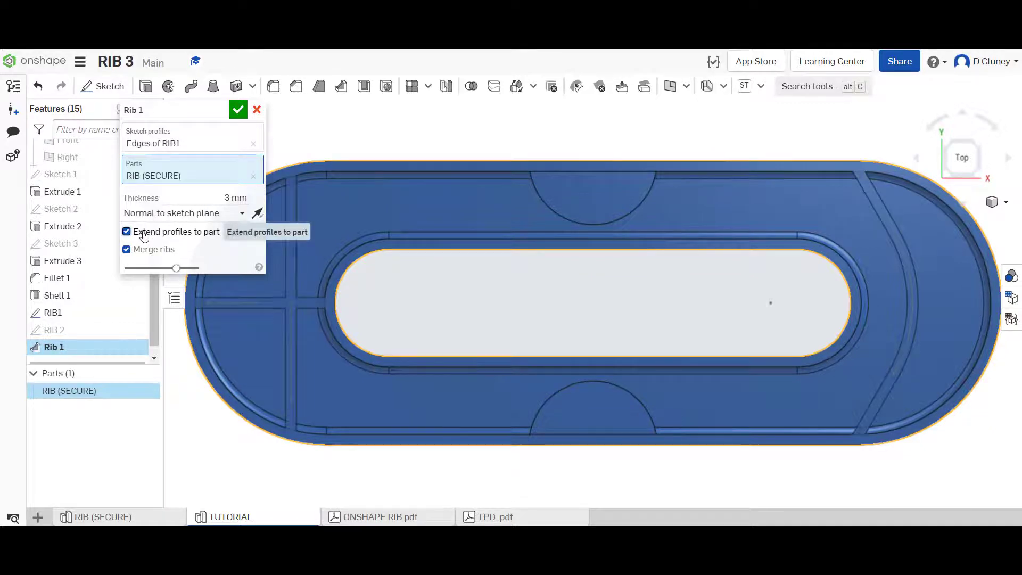
click(143, 236)
click(143, 236)
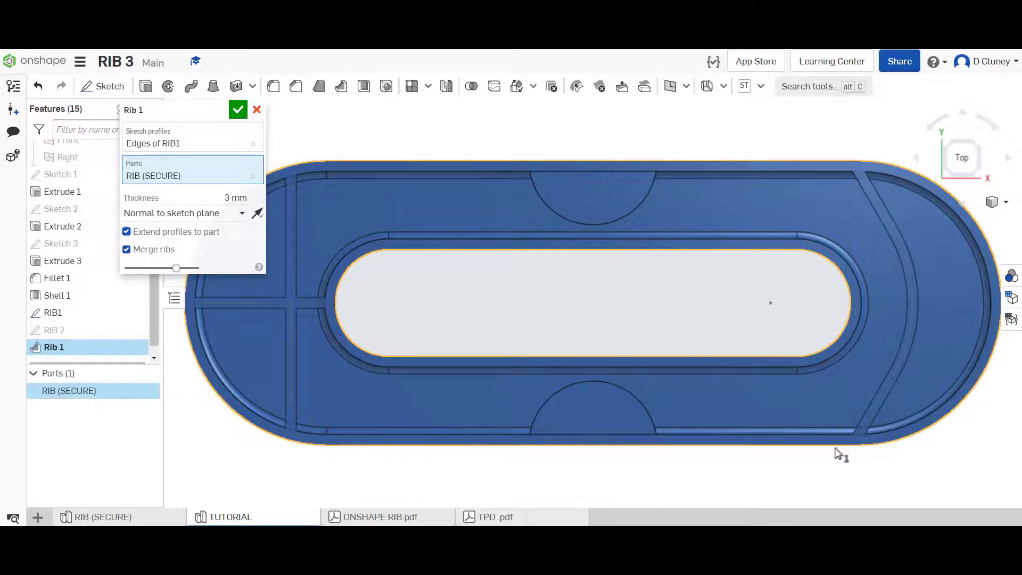
scroll(913, 408, up, 5)
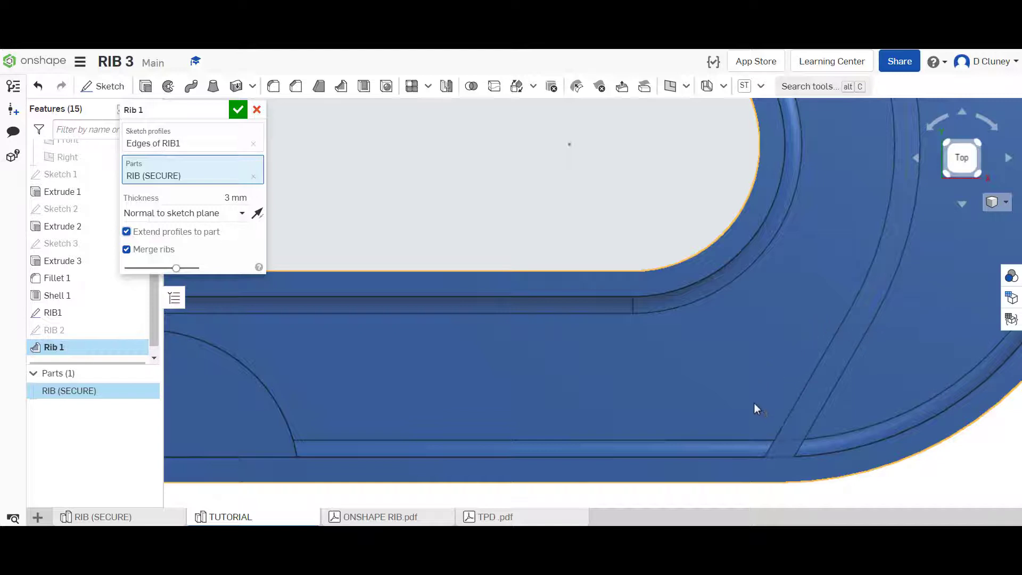
scroll(464, 208, down, 5)
scroll(464, 208, down, 3)
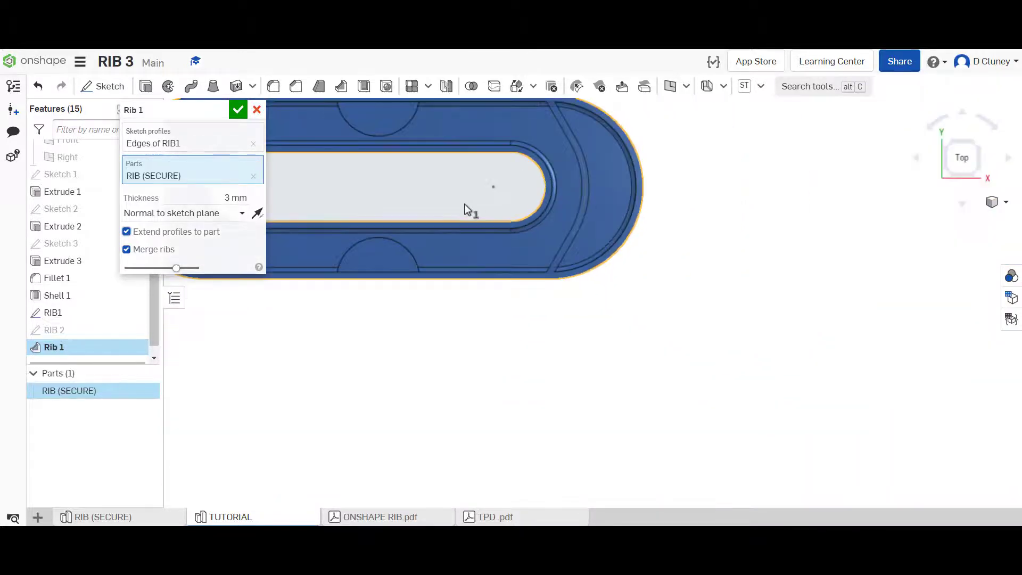
key(f)
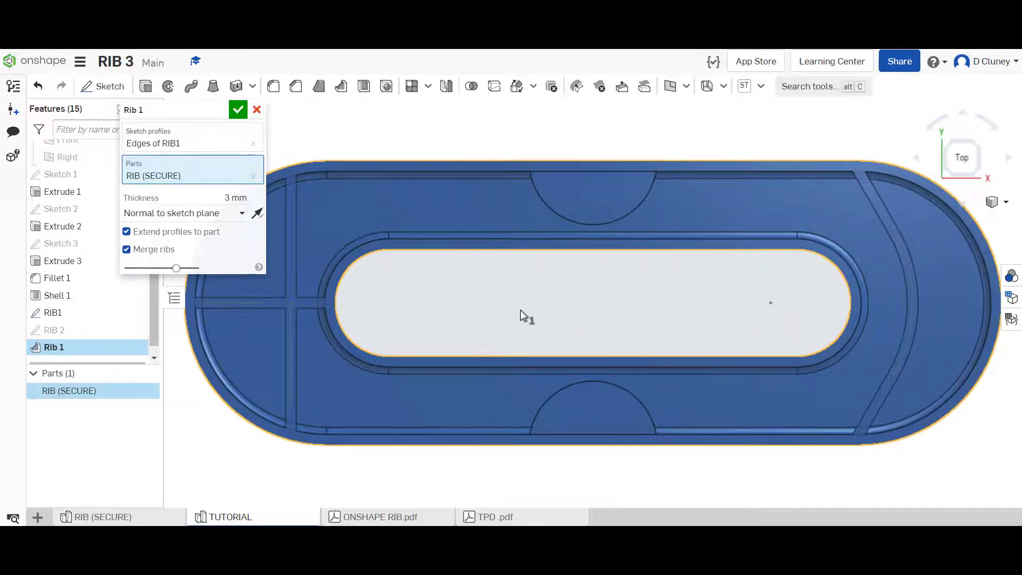
Step: Inspect where the ribs meet the walls and accept the Rib 1 feature
right_drag(525, 315, 482, 276)
scroll(464, 146, up, 6)
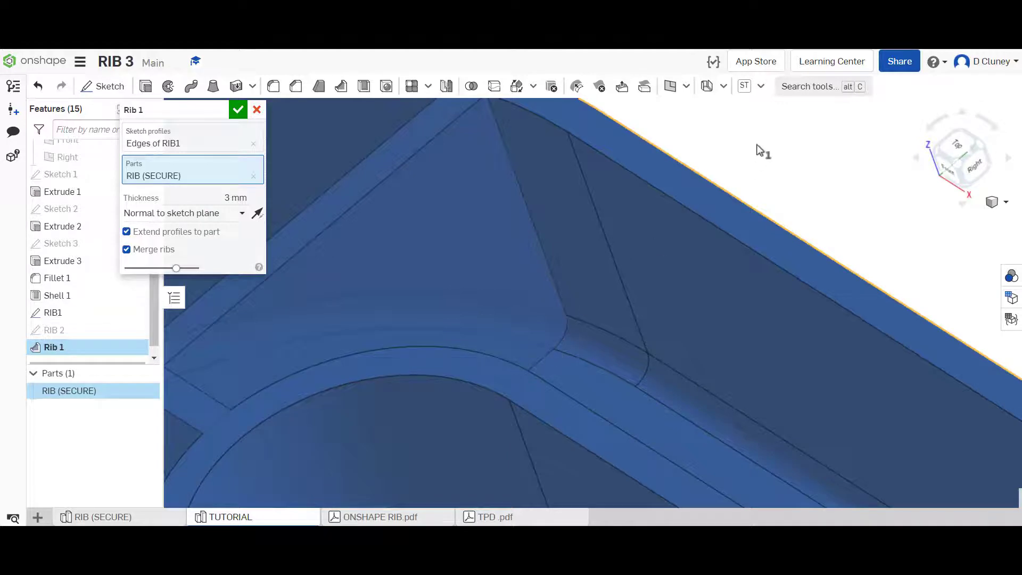
mouse_move(760, 150)
right_down()
mouse_move(776, 167)
mouse_move(761, 162)
right_up()
scroll(436, 257, down, 6)
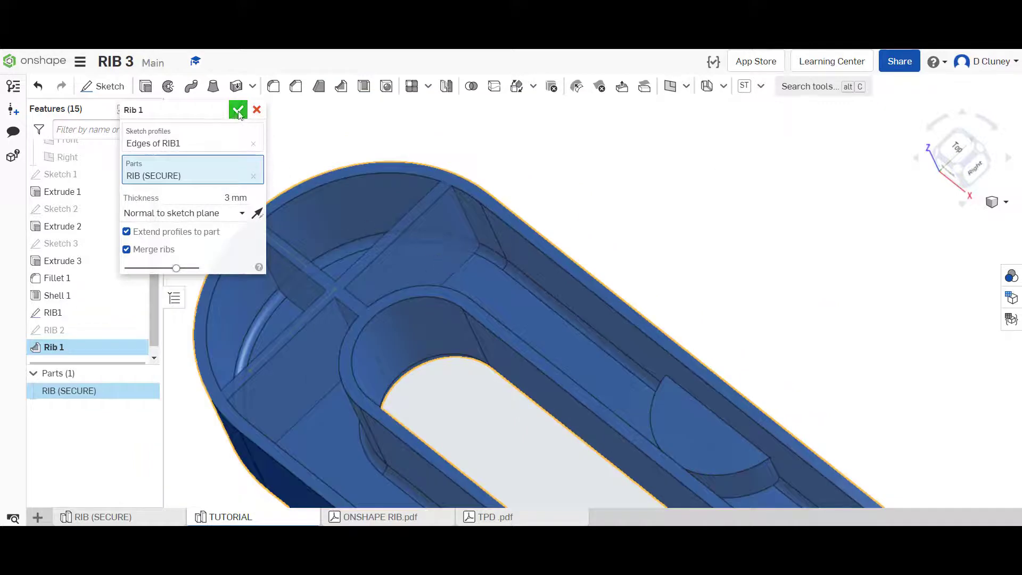
click(238, 109)
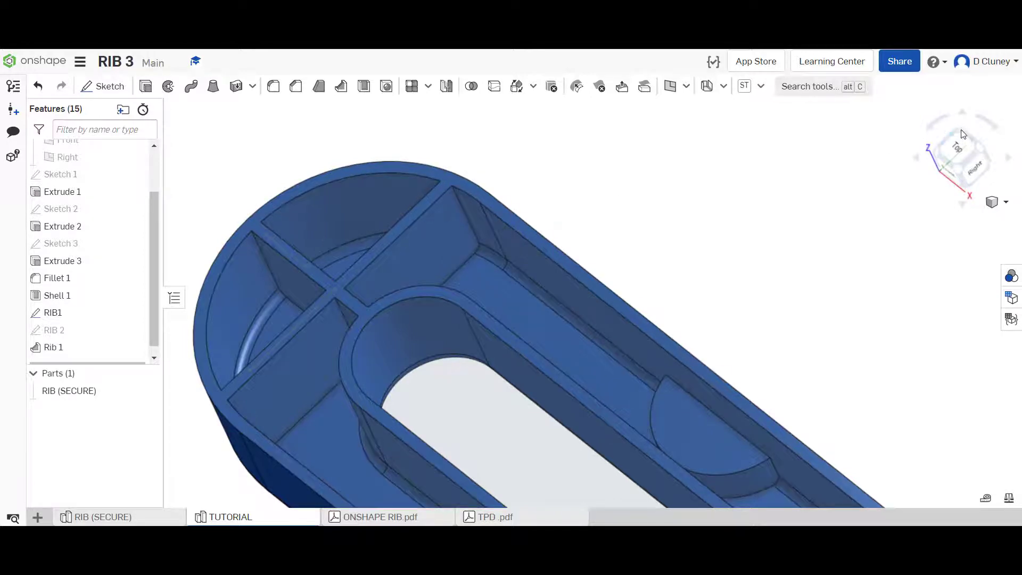
Step: Hide the RIB1 sketch and make the RIB 2 sketch's lines and half-circle visible on the part
key(shift+7)
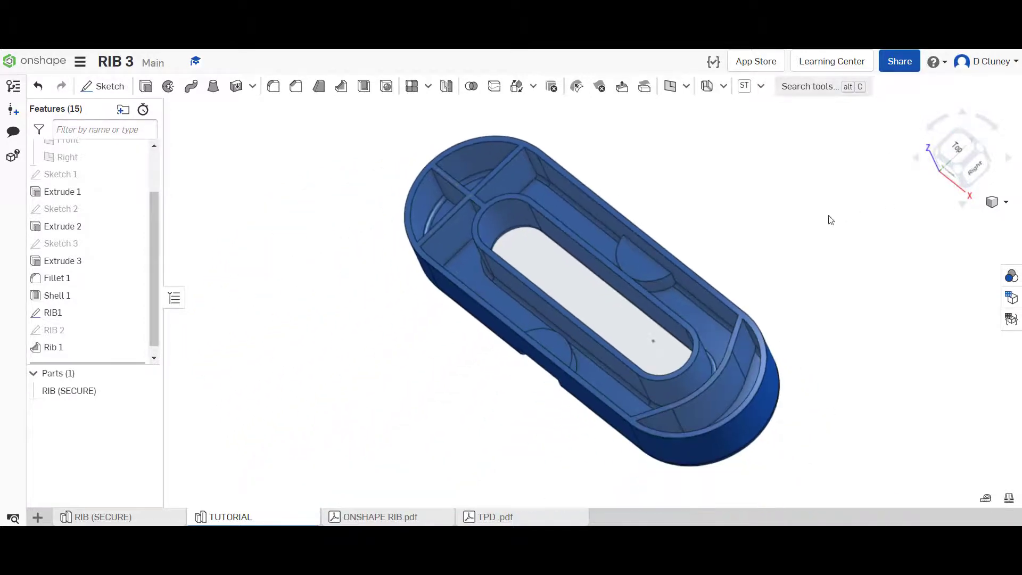
key(Down)
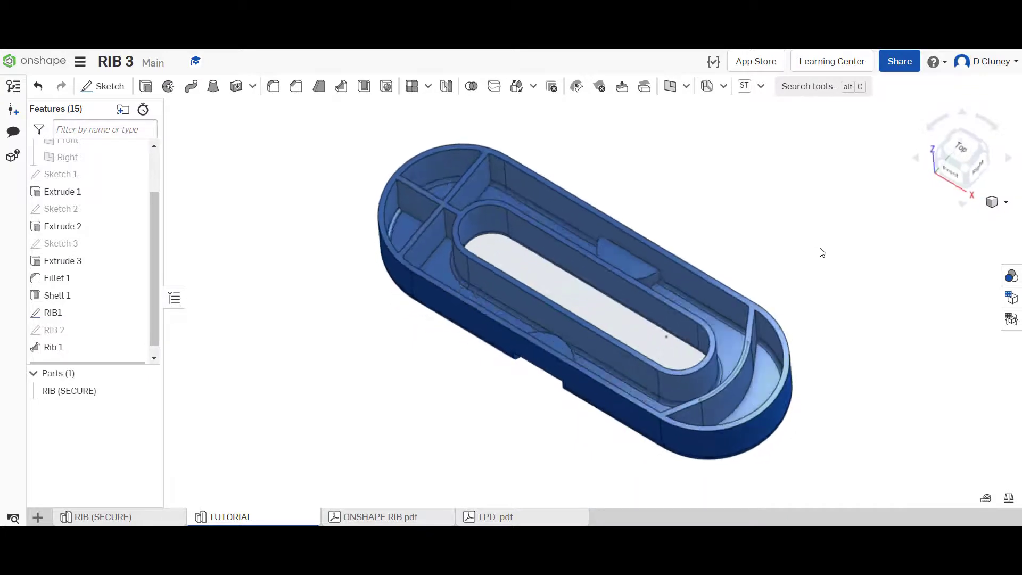
scroll(706, 190, up, 5)
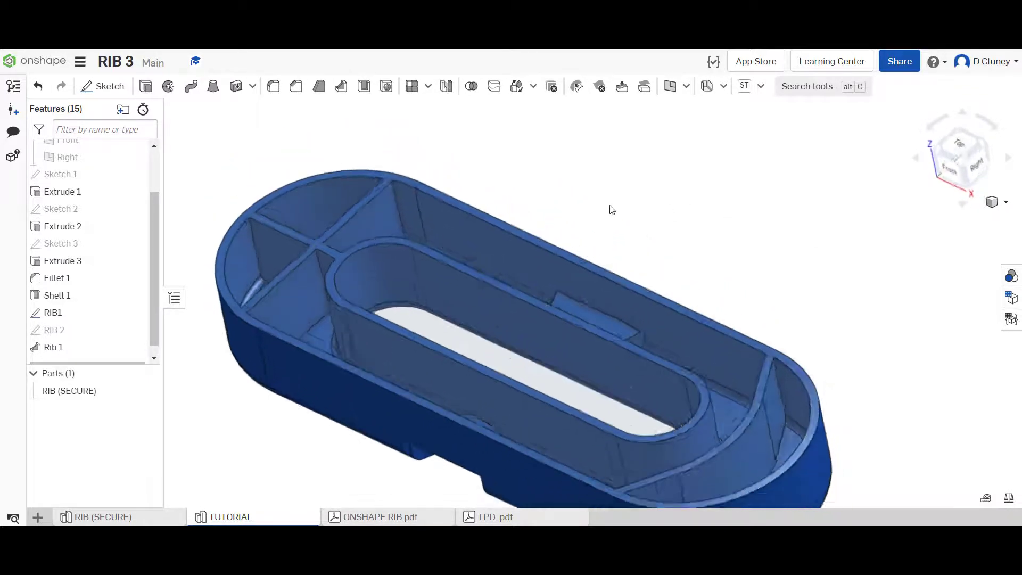
click(135, 313)
mouse_move(605, 191)
right_down()
mouse_move(617, 186)
mouse_move(619, 201)
right_up()
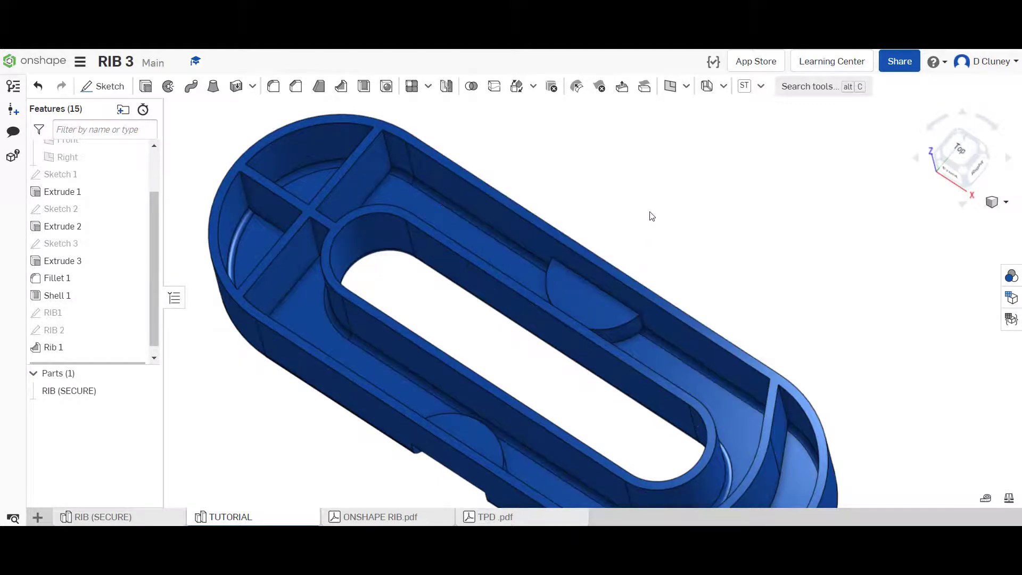
right_drag(650, 210, 650, 196)
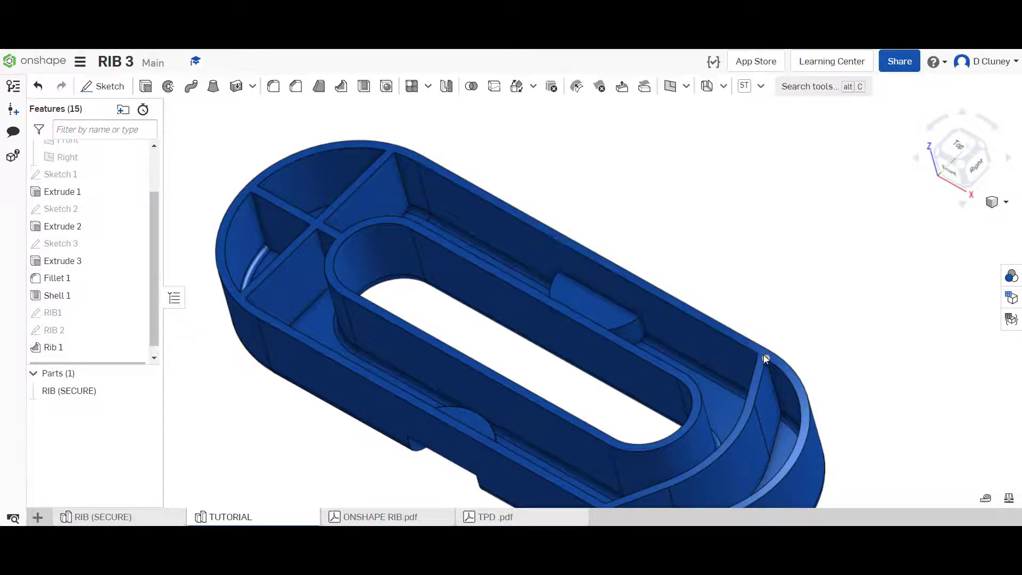
click(637, 281)
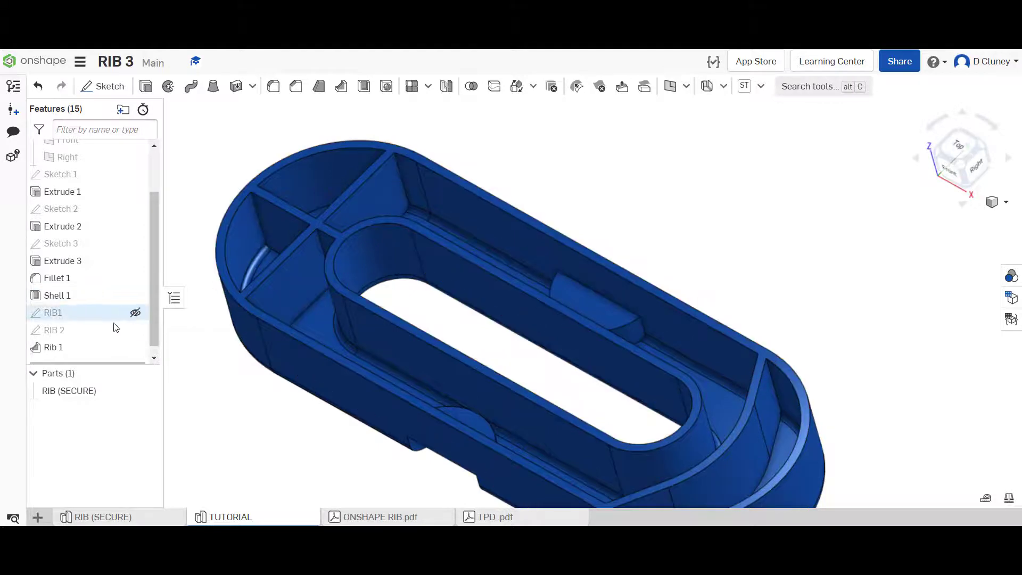
click(135, 330)
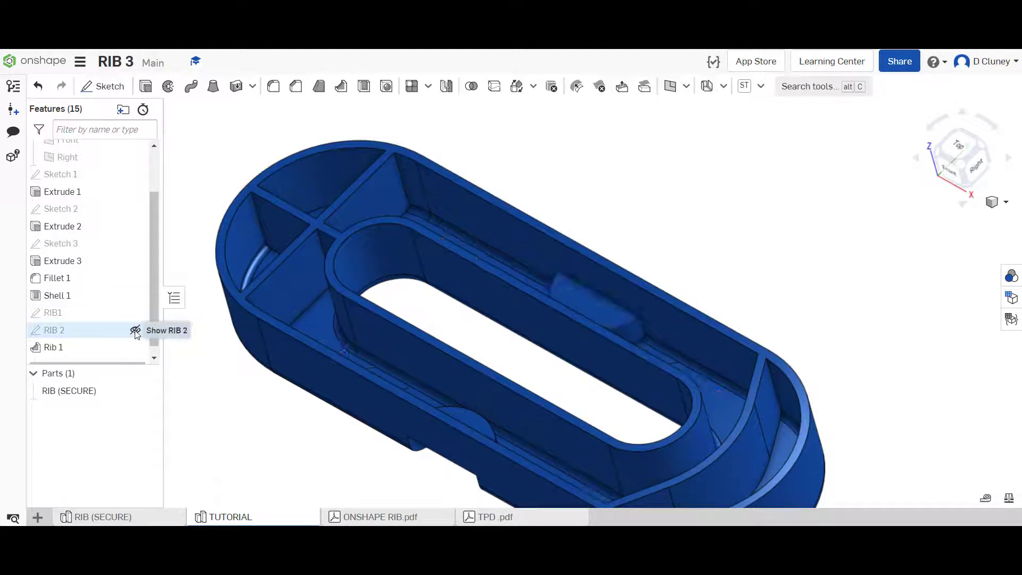
right_drag(607, 191, 655, 224)
right_click(98, 328)
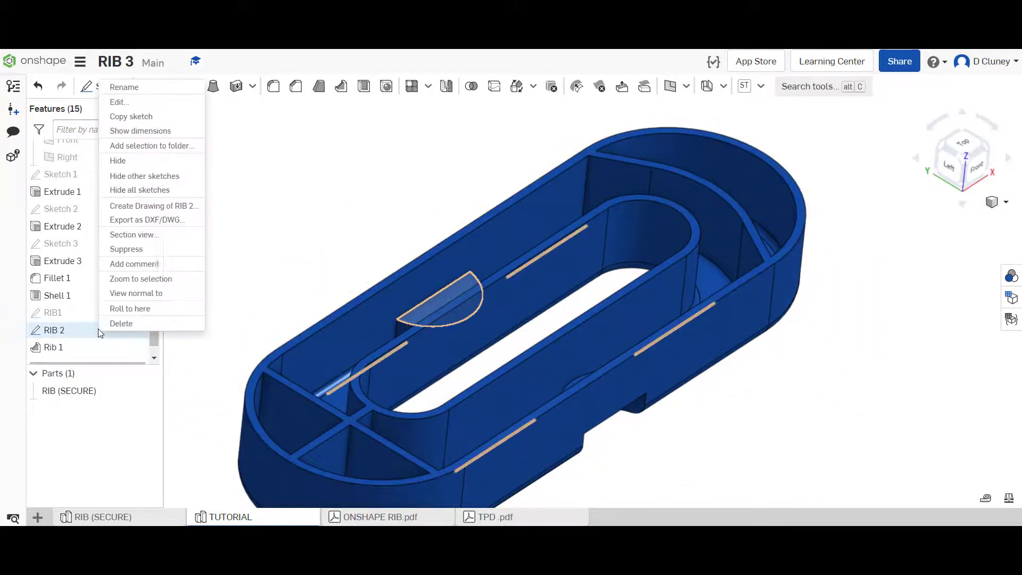
click(118, 102)
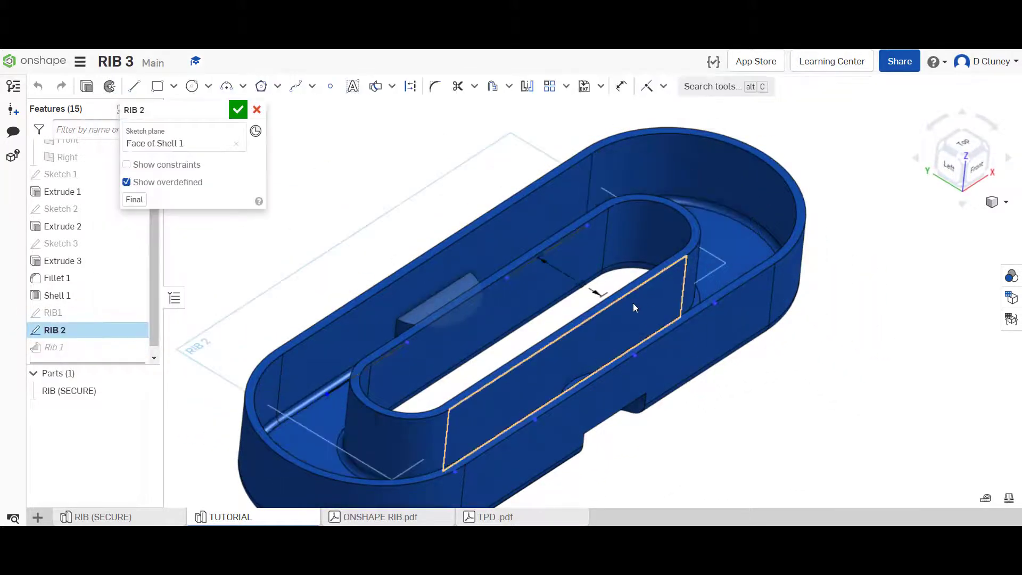
key(n)
scroll(794, 285, down, 5)
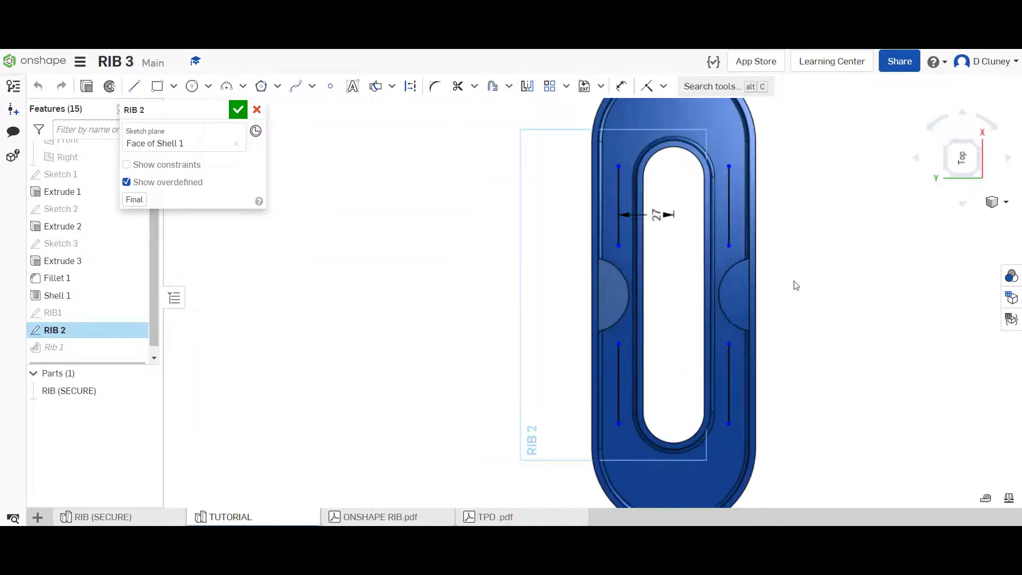
click(994, 128)
scroll(784, 280, up, 5)
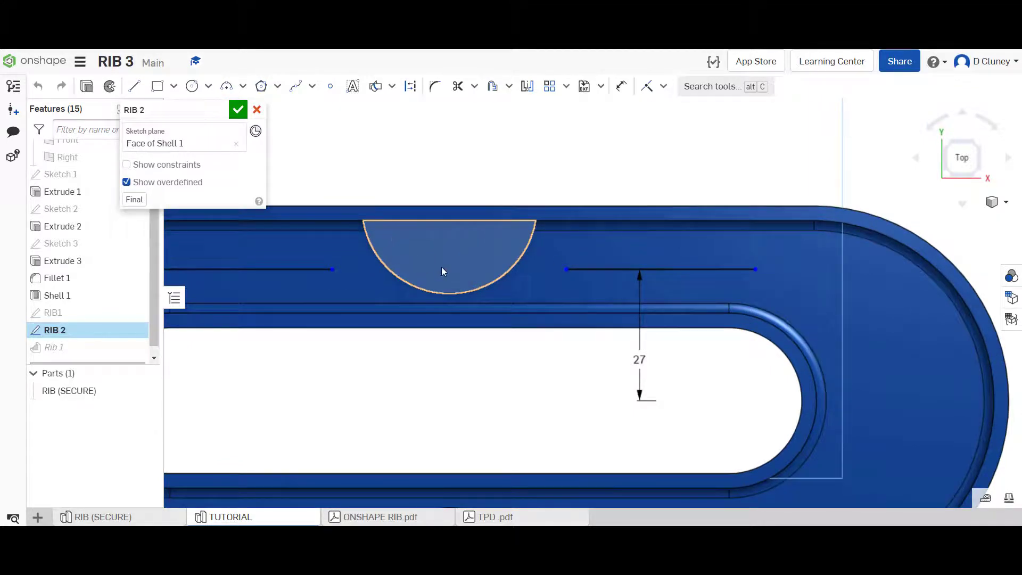
scroll(444, 272, down, 3)
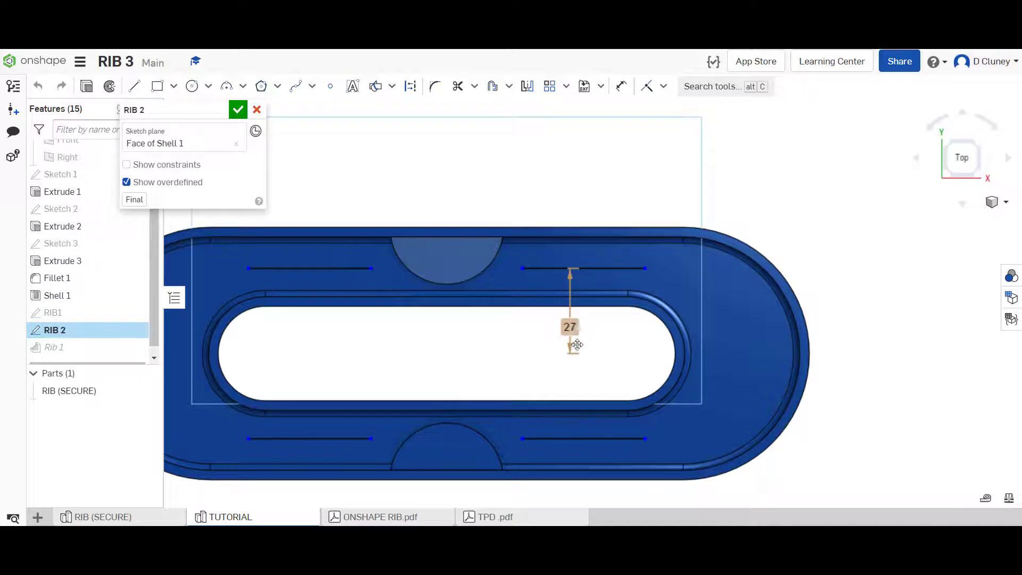
scroll(80, 165, up, 2)
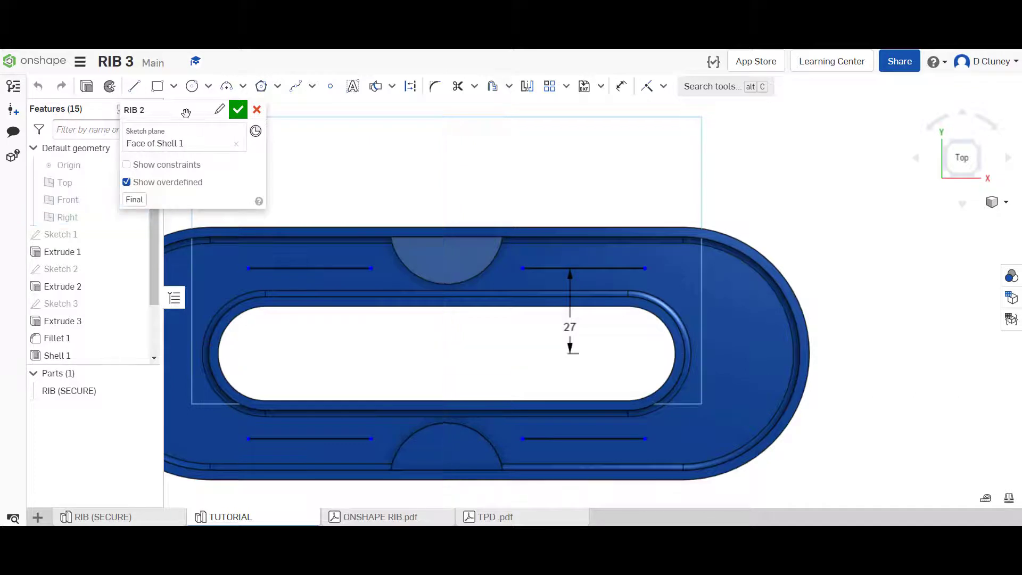
click(187, 110)
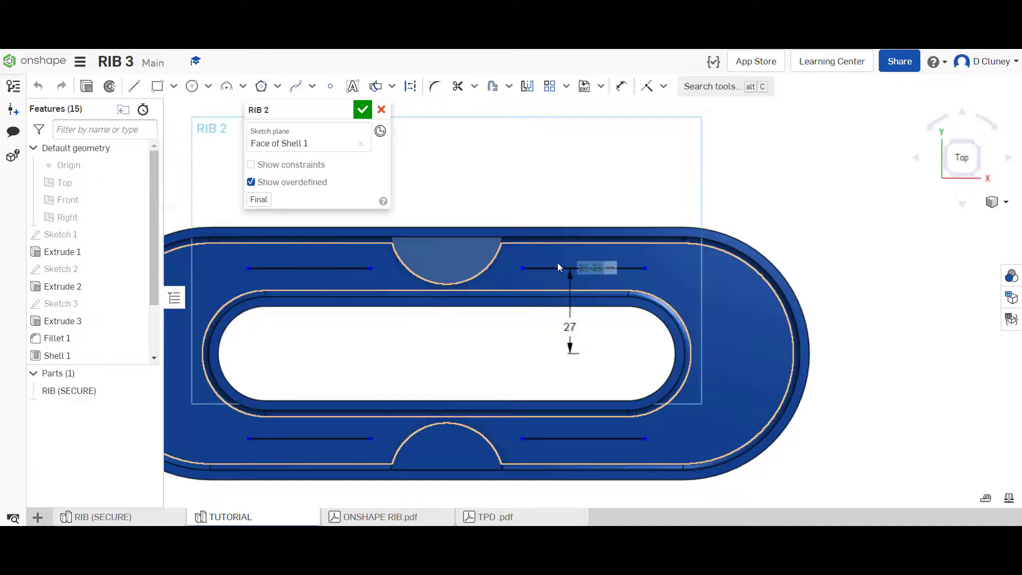
double_click(570, 327)
text(26)
key(Return)
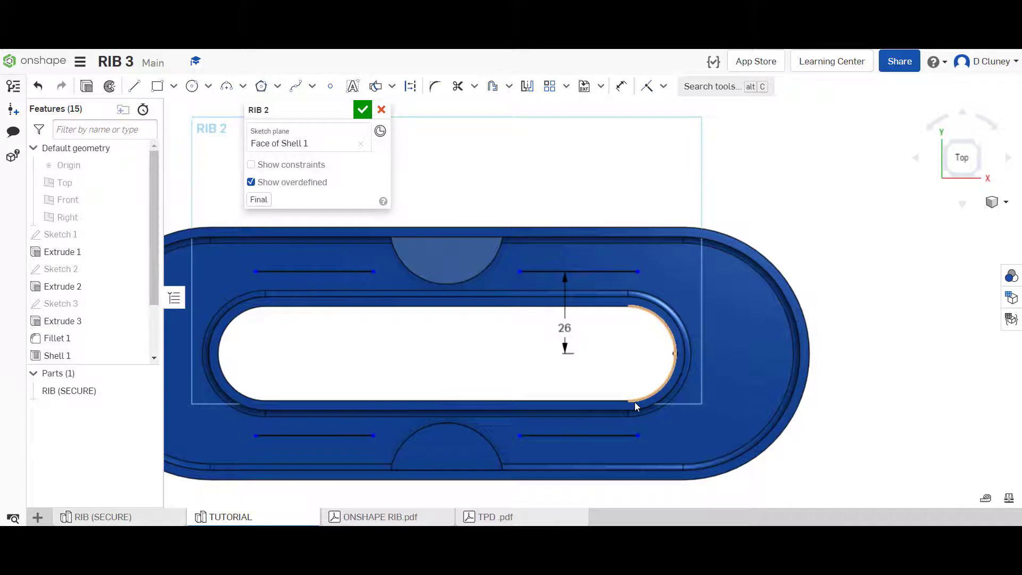
double_click(575, 330)
text(27)
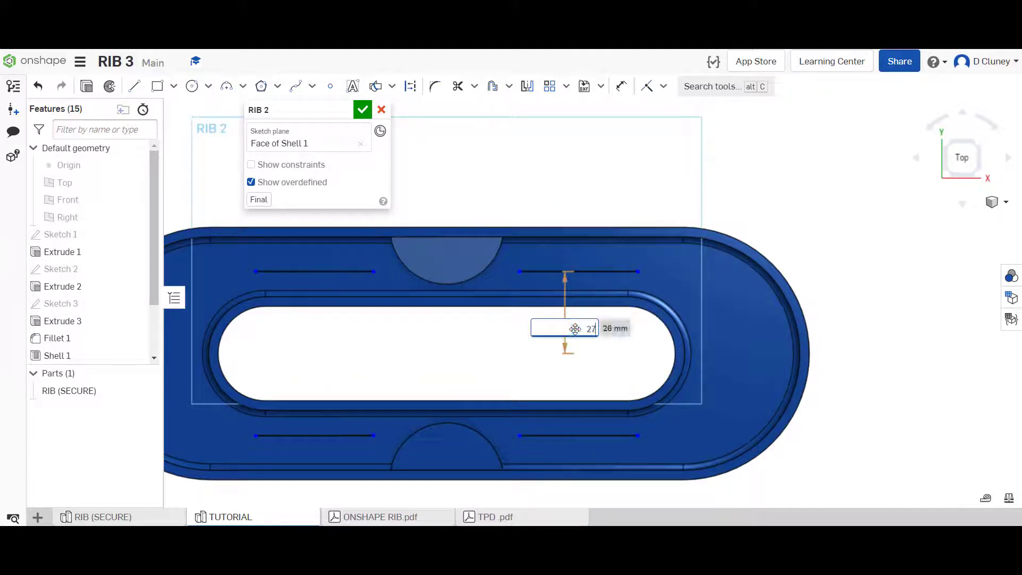
key(Return)
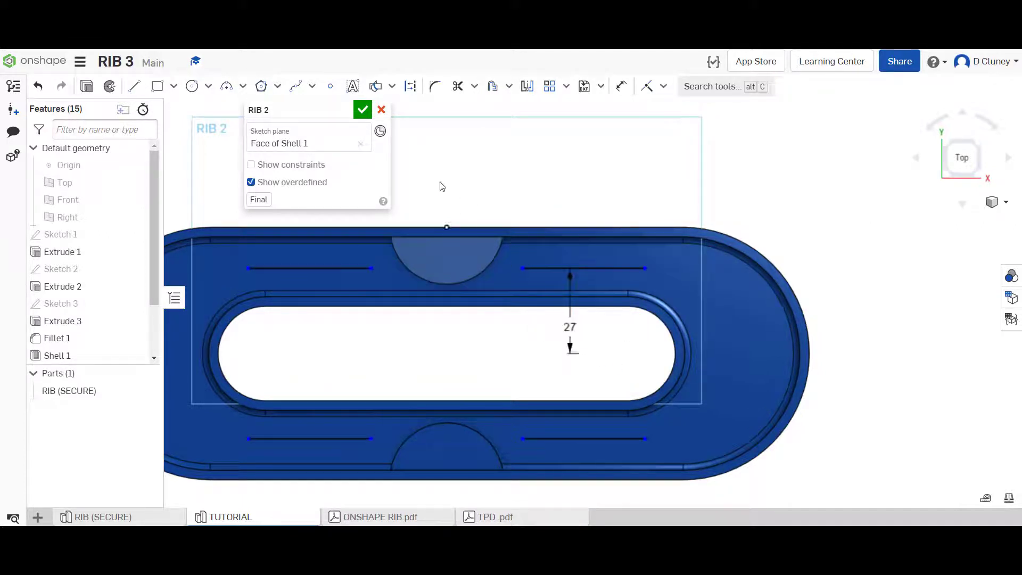
click(363, 109)
Step: Start a new Rib feature with the four RIB 2 sketch lines as profiles
right_drag(853, 346, 550, 293)
click(546, 291)
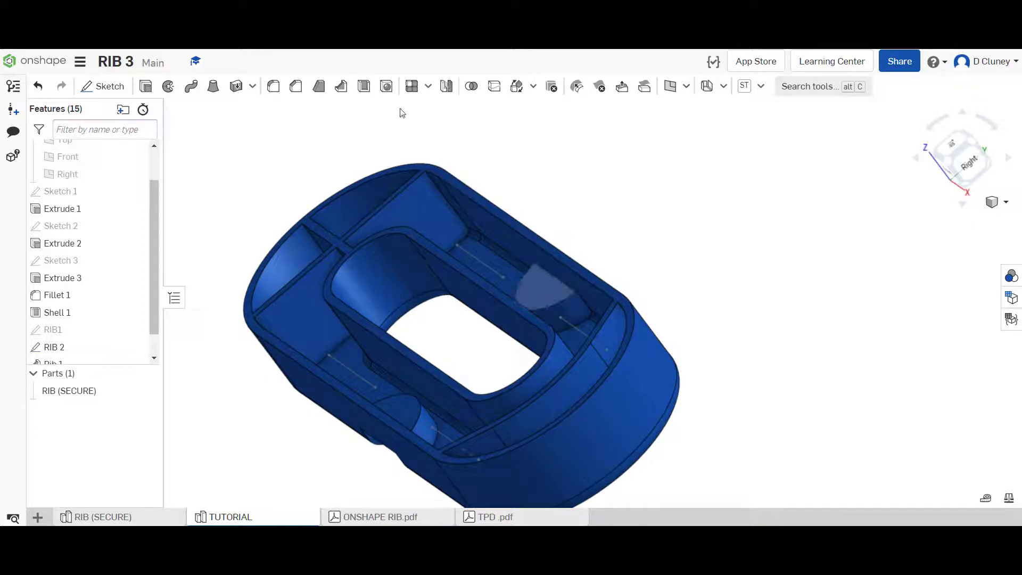
click(341, 86)
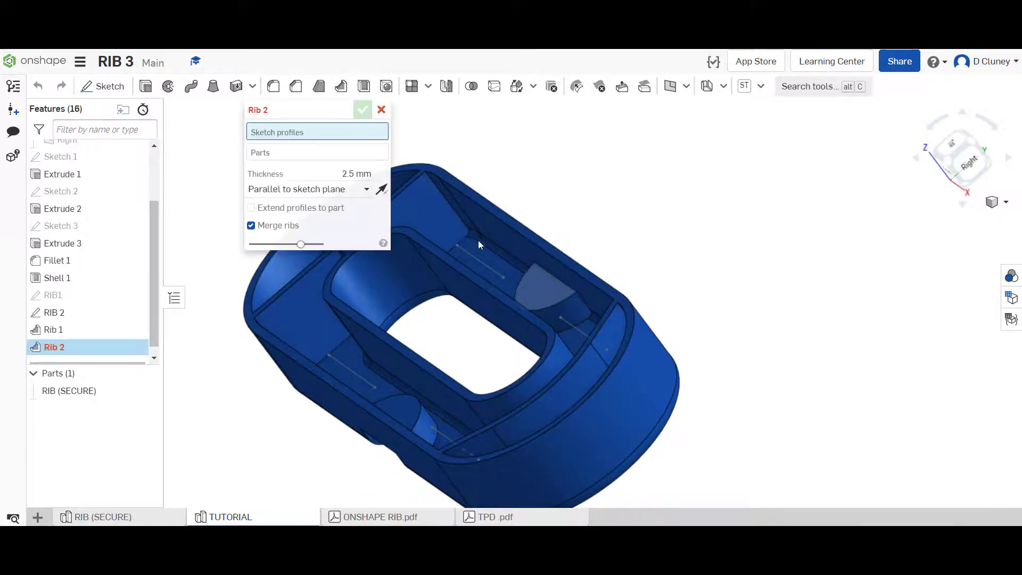
click(476, 258)
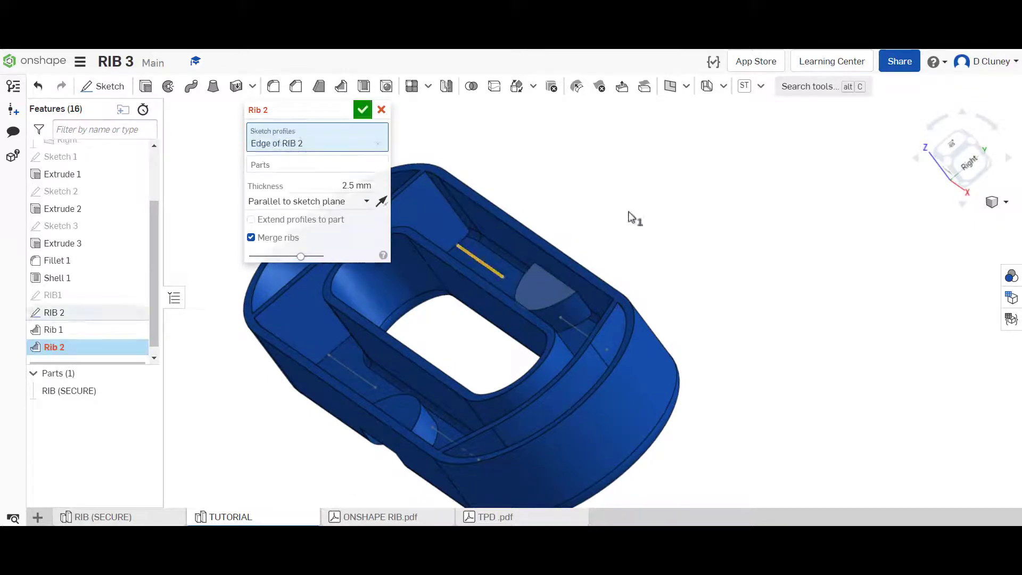
scroll(634, 221, up, 3)
click(606, 343)
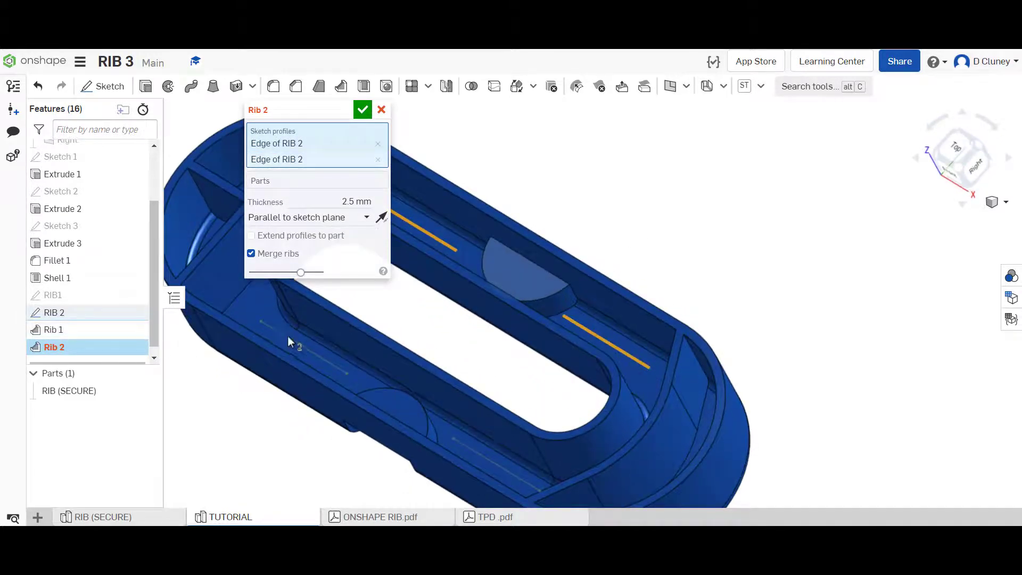
click(309, 346)
click(477, 452)
Step: Apply the rib to RIB (SECURE), Normal to sketch plane, direction toward the part, 3 mm thick
click(294, 202)
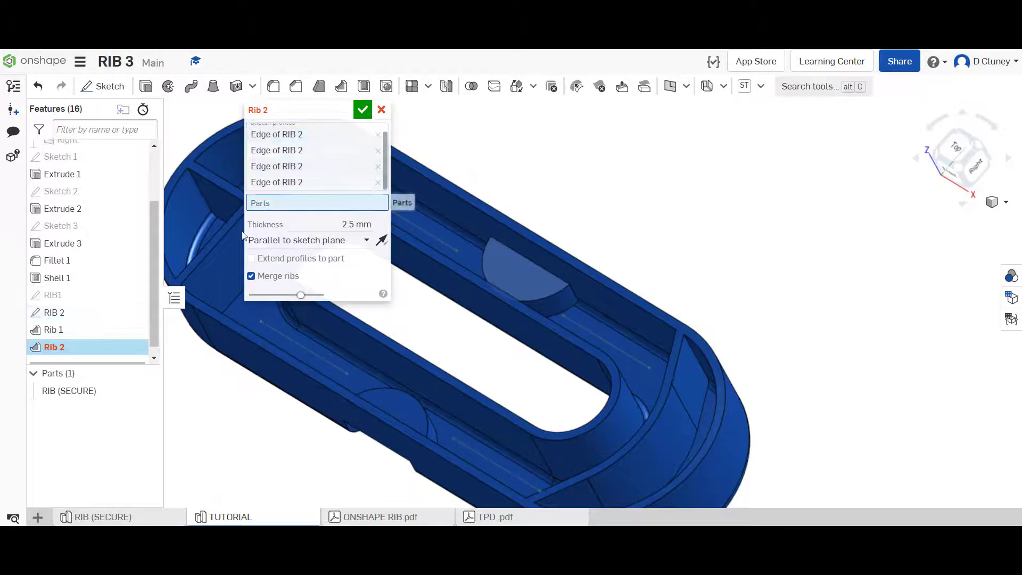
click(113, 392)
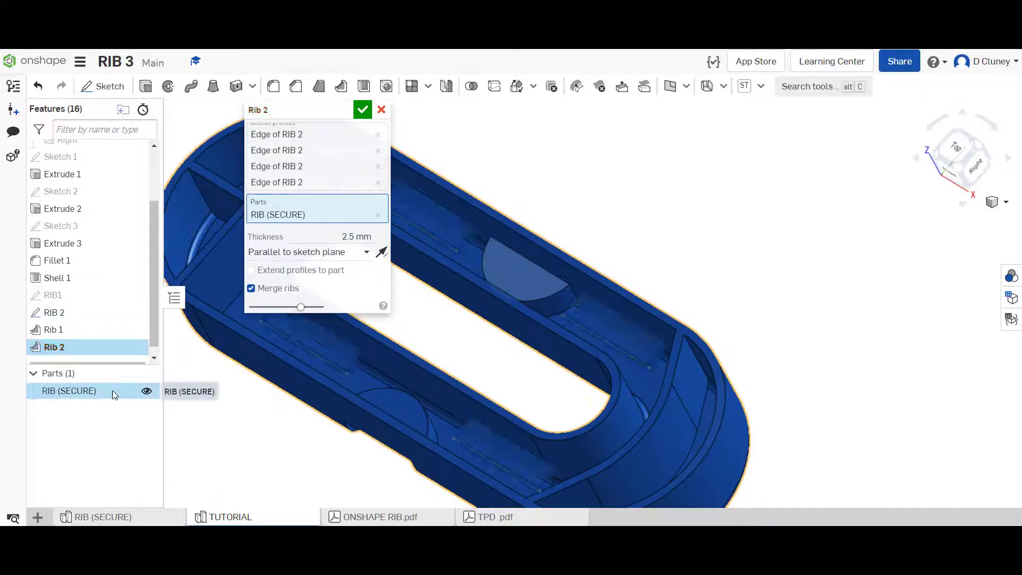
right_drag(641, 196, 535, 254)
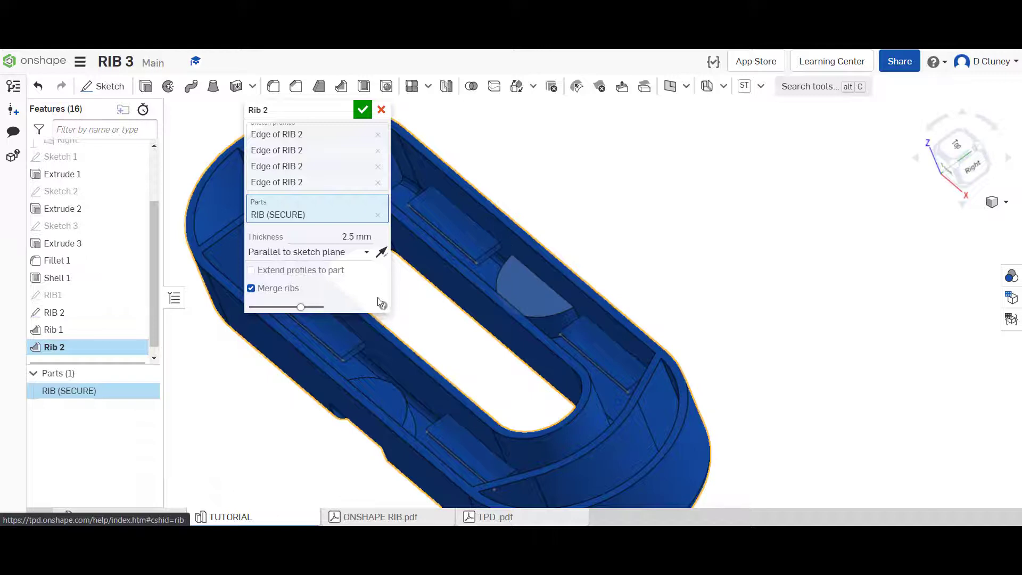
click(323, 253)
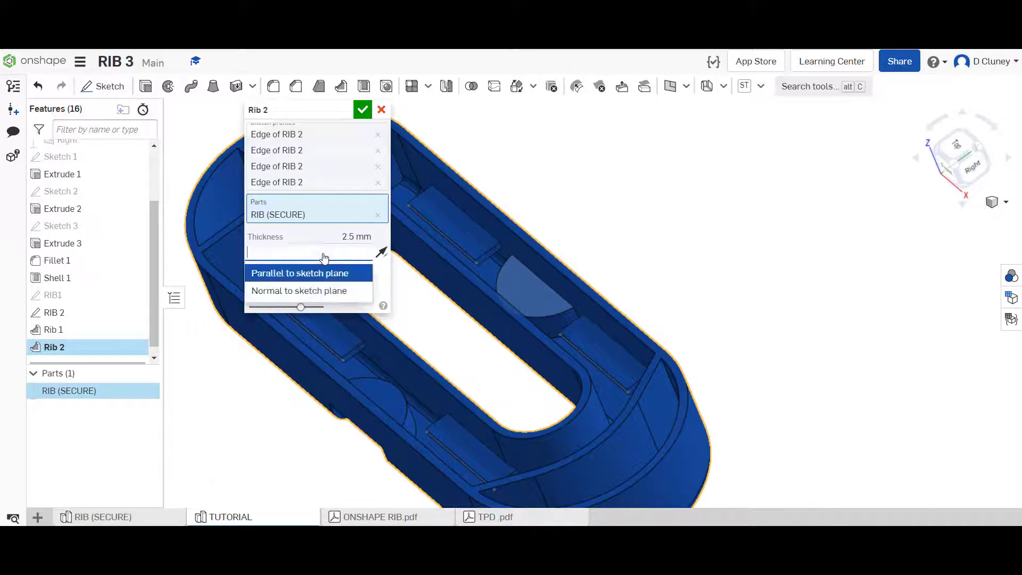
click(302, 291)
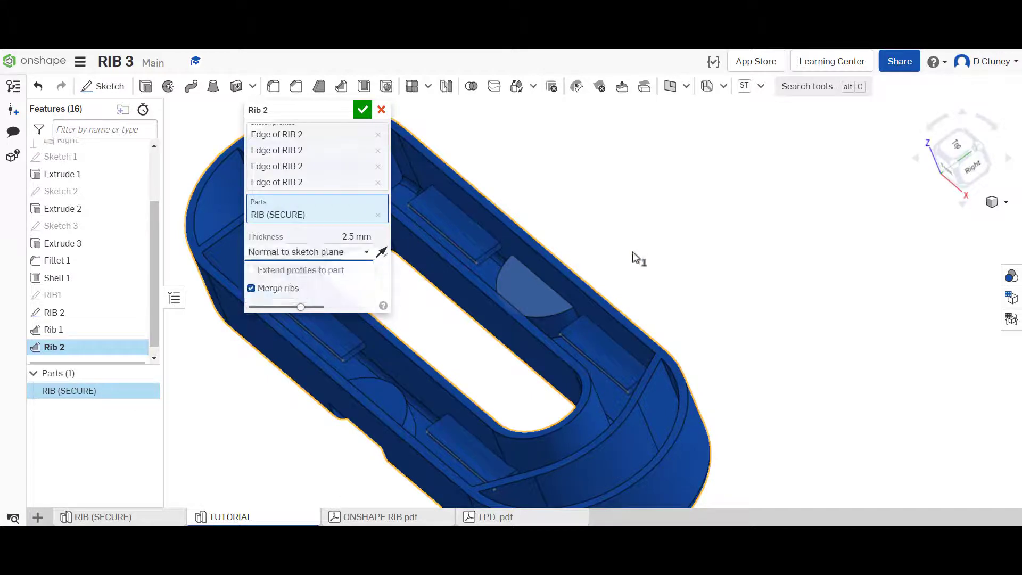
click(382, 252)
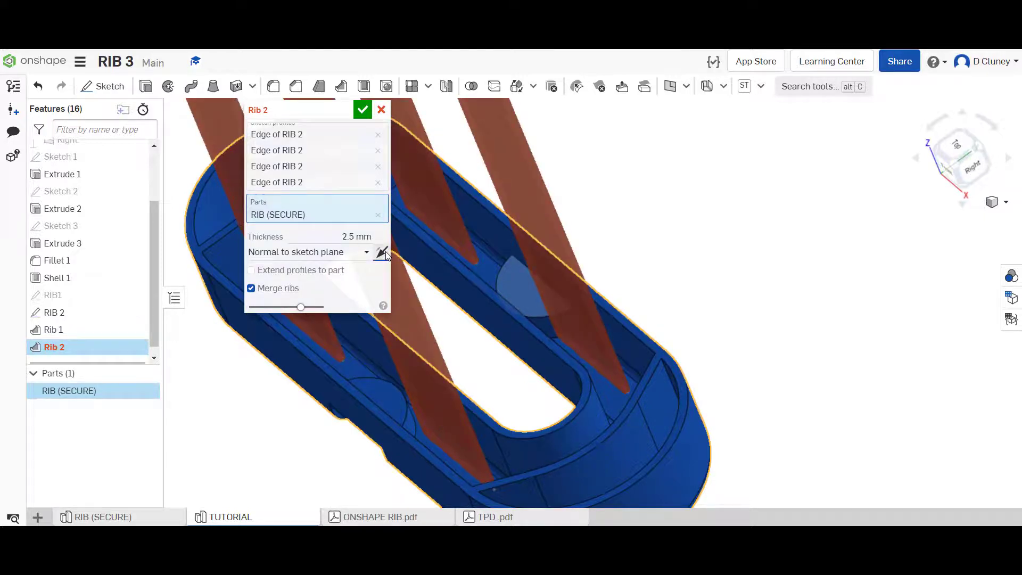
click(382, 252)
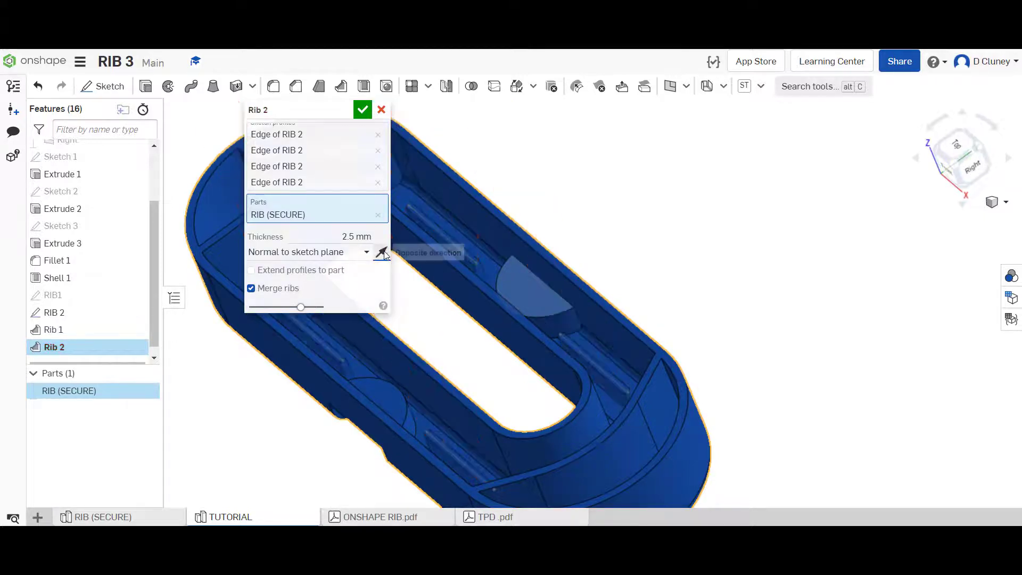
text(3)
key(Return)
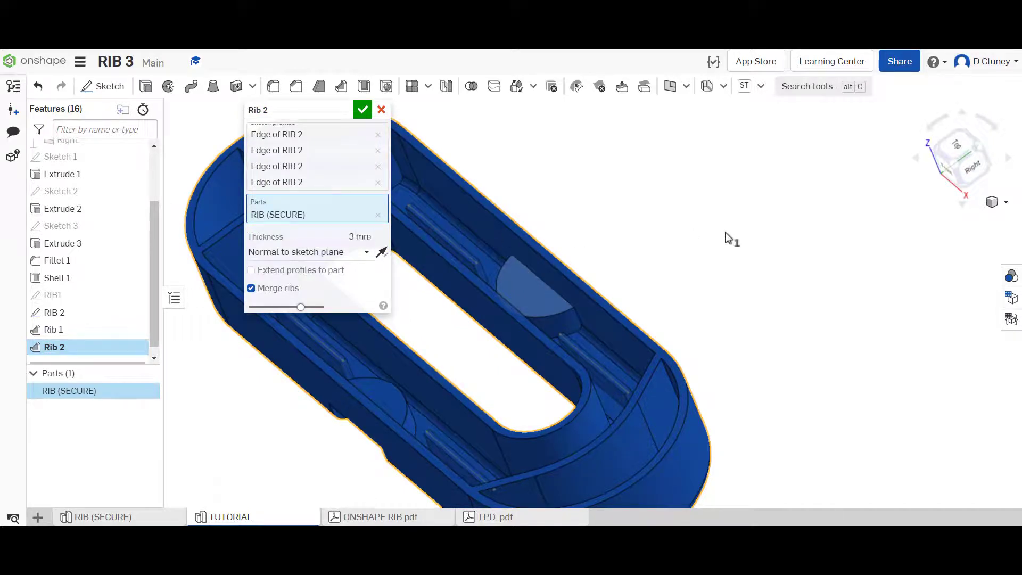
Step: Enable Extend profiles to part for Rib 2 and check the preview from several angles
click(957, 145)
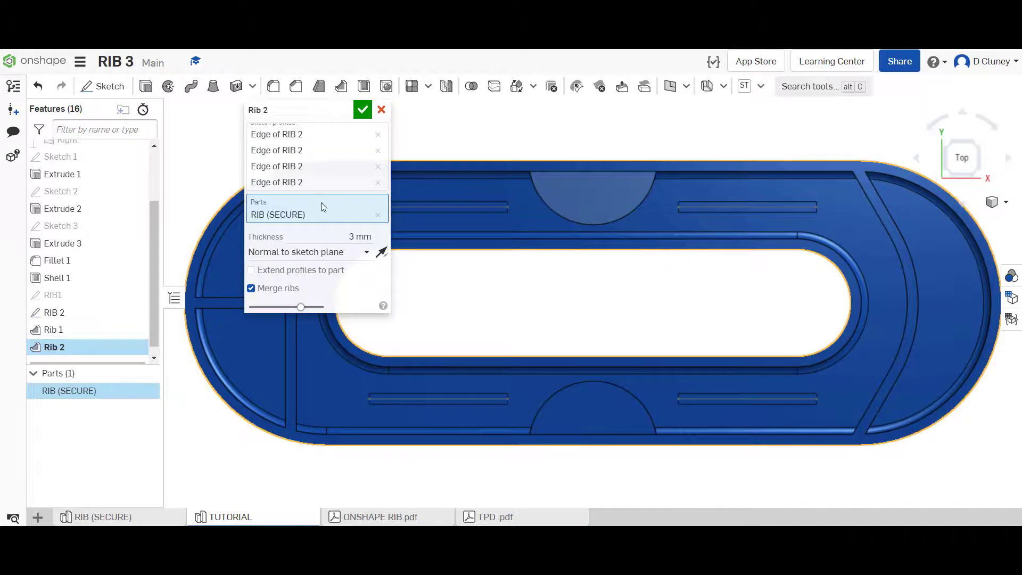
drag(327, 113, 117, 240)
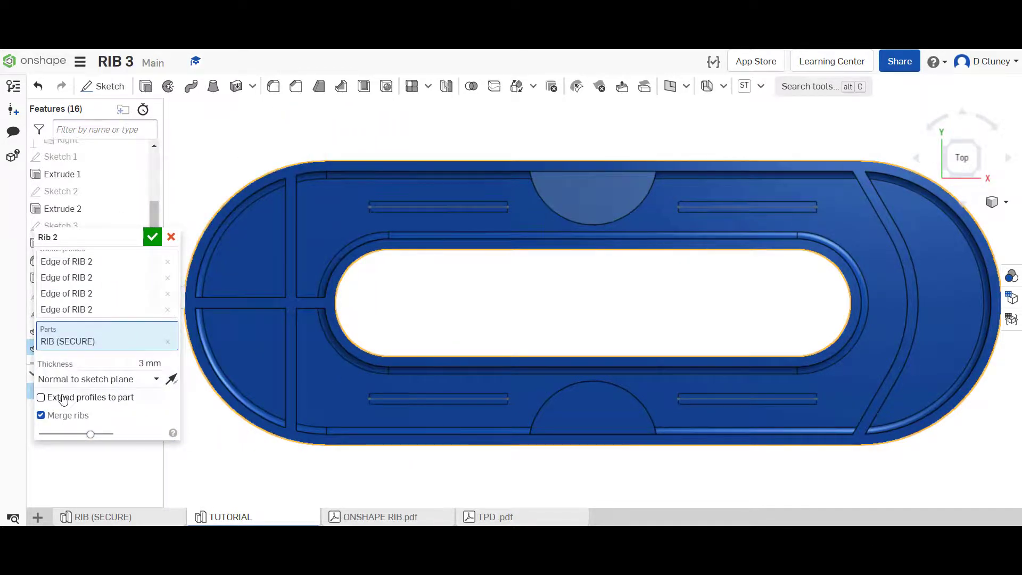
click(63, 398)
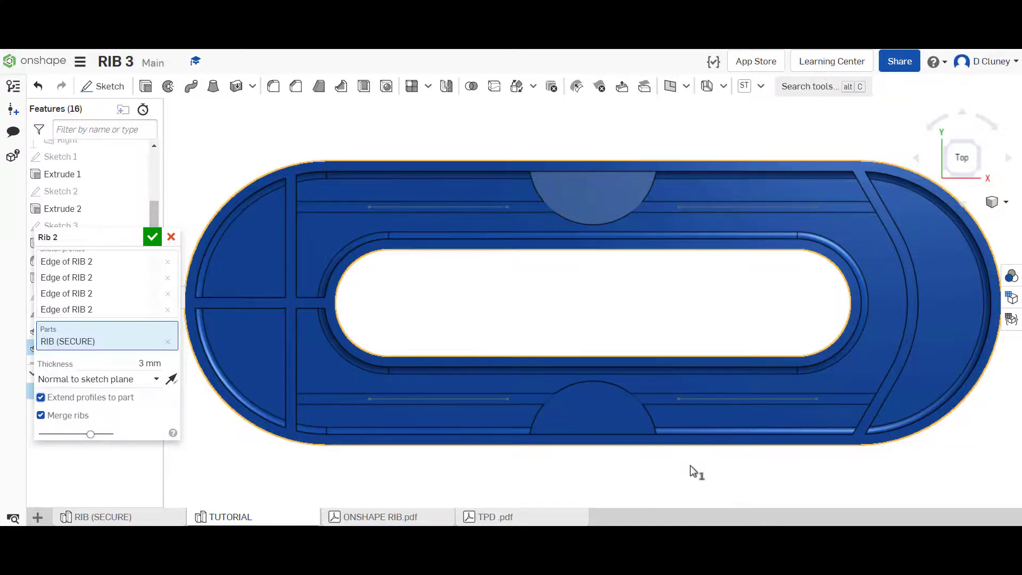
right_drag(692, 472, 621, 258)
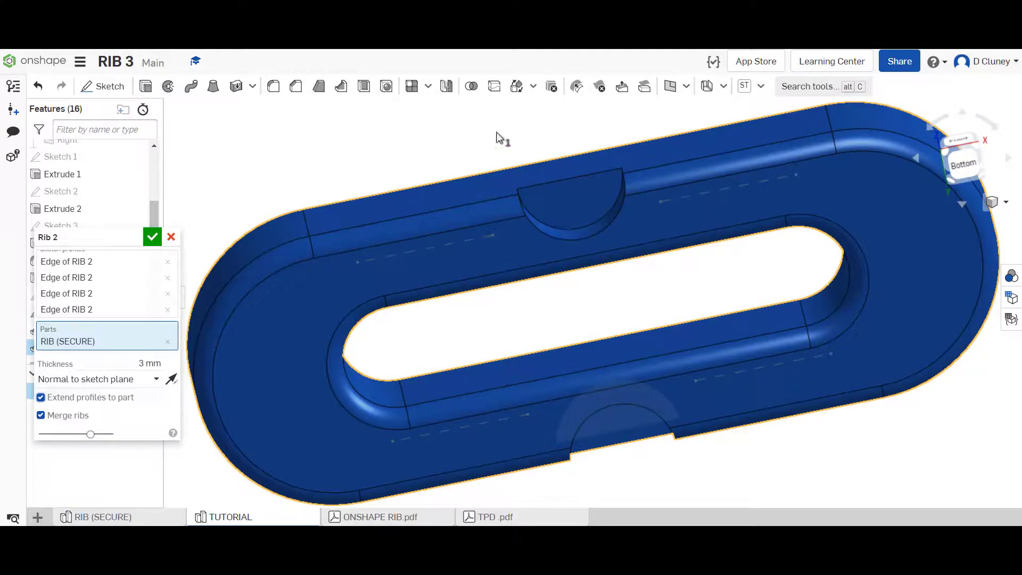
right_drag(500, 155, 525, 299)
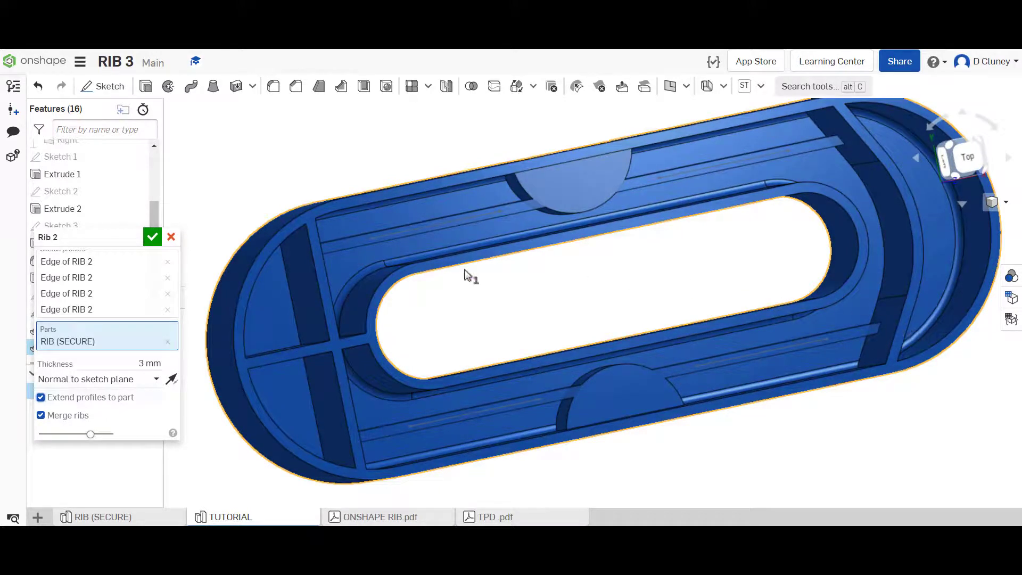
Step: Accept the Rib 2 feature and orbit to a tilted view of the ribs
click(153, 237)
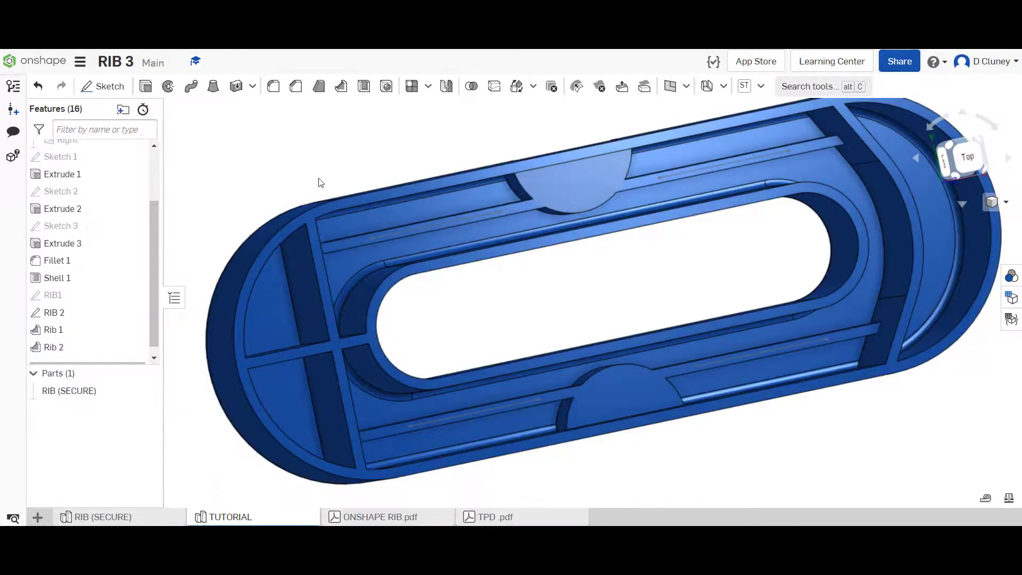
scroll(320, 183, up, 2)
scroll(319, 182, down, 4)
scroll(367, 168, up, 3)
right_drag(365, 167, 350, 155)
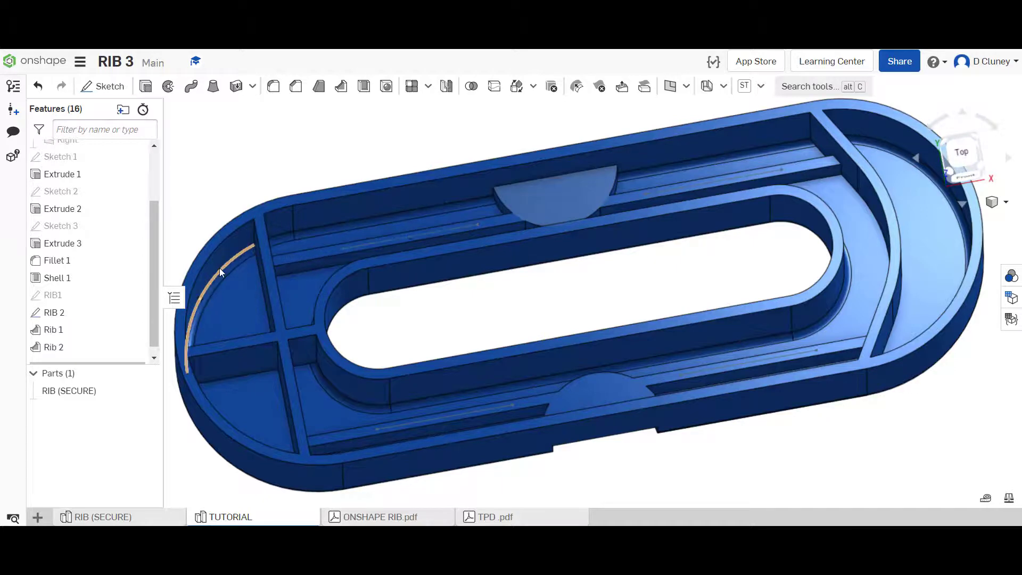
Step: Extend the RIB 2 sketch's rib lines toward the left curved end and accept the sketch
right_click(96, 314)
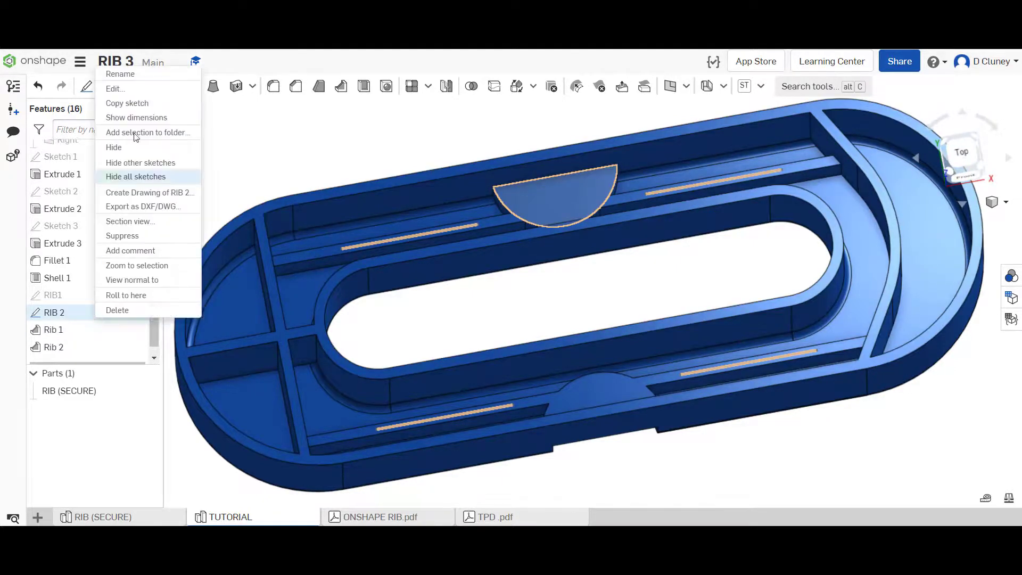
click(142, 88)
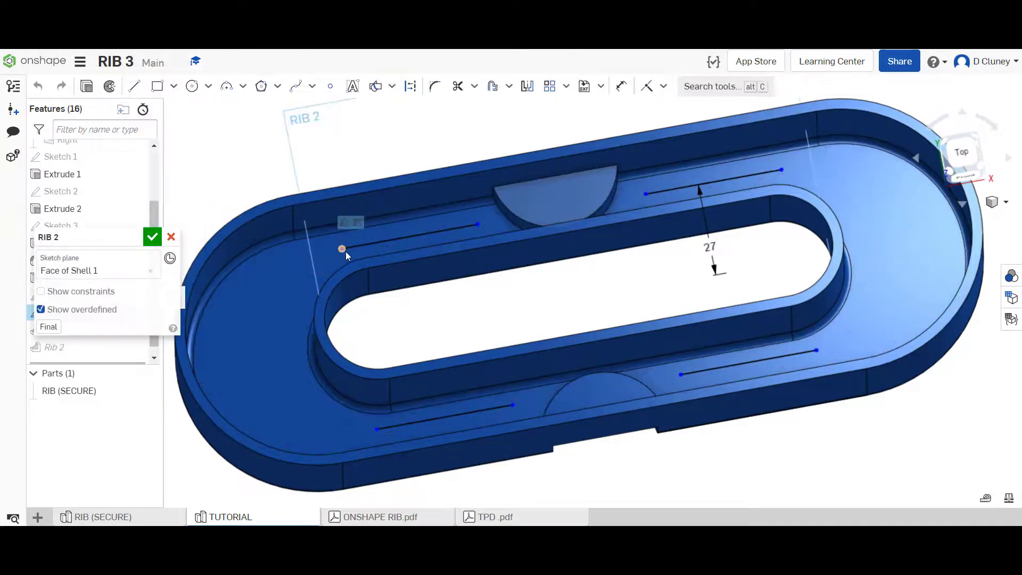
drag(294, 262, 258, 268)
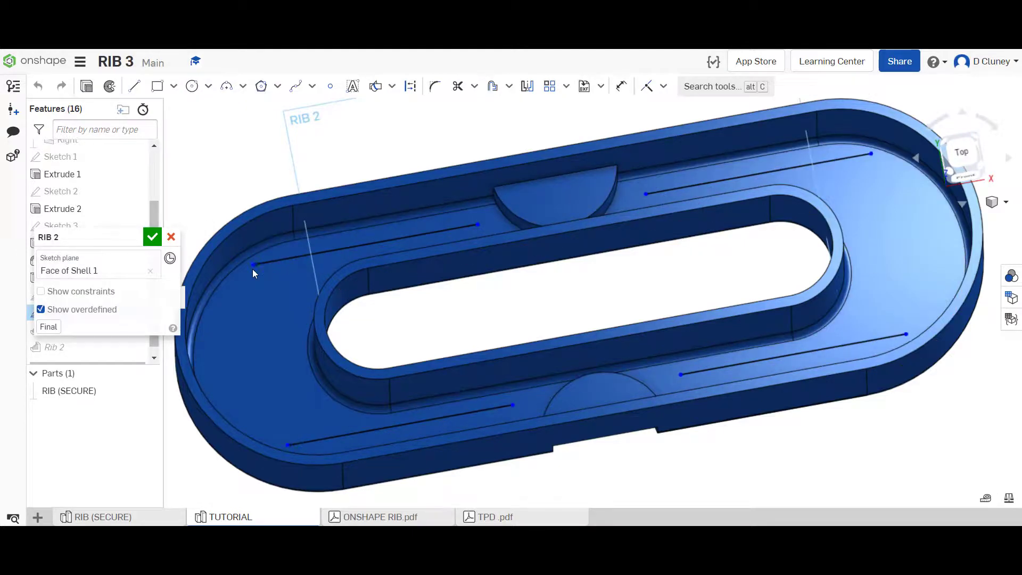
click(152, 237)
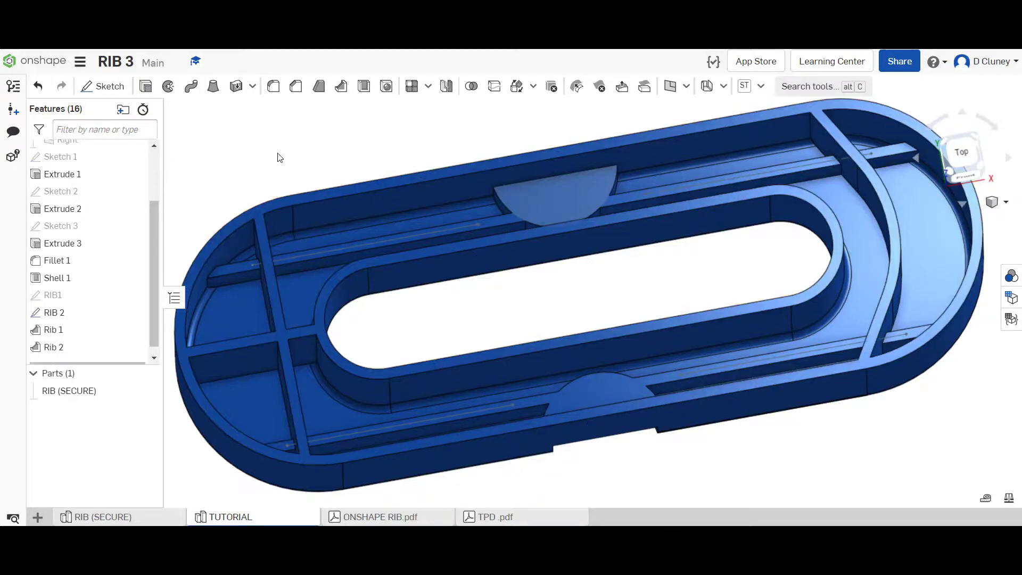
right_drag(278, 157, 288, 206)
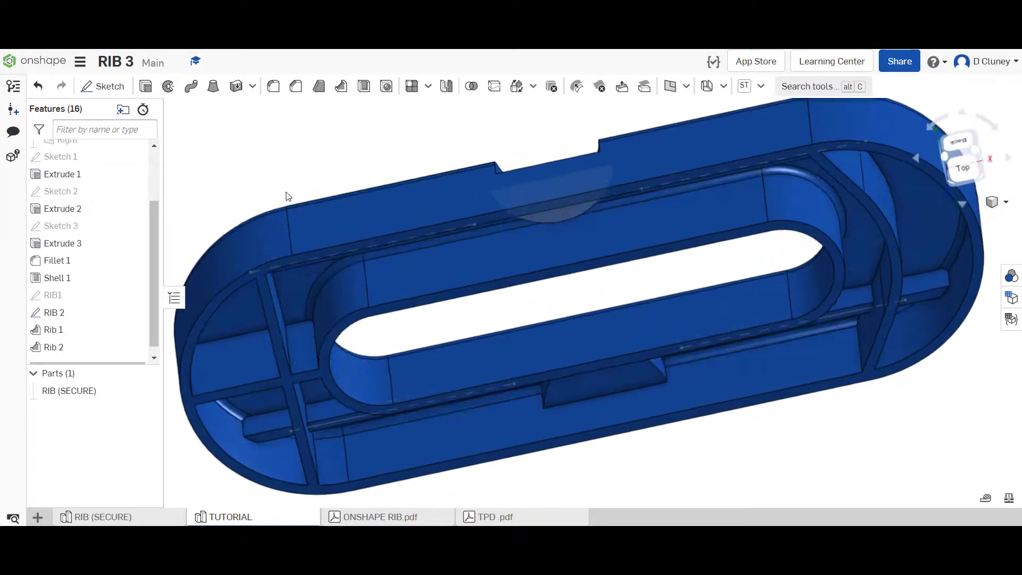
Step: Inspect the ribbed part end-on, then in Isometric, Front and finally Top views
right_drag(287, 196, 229, 153)
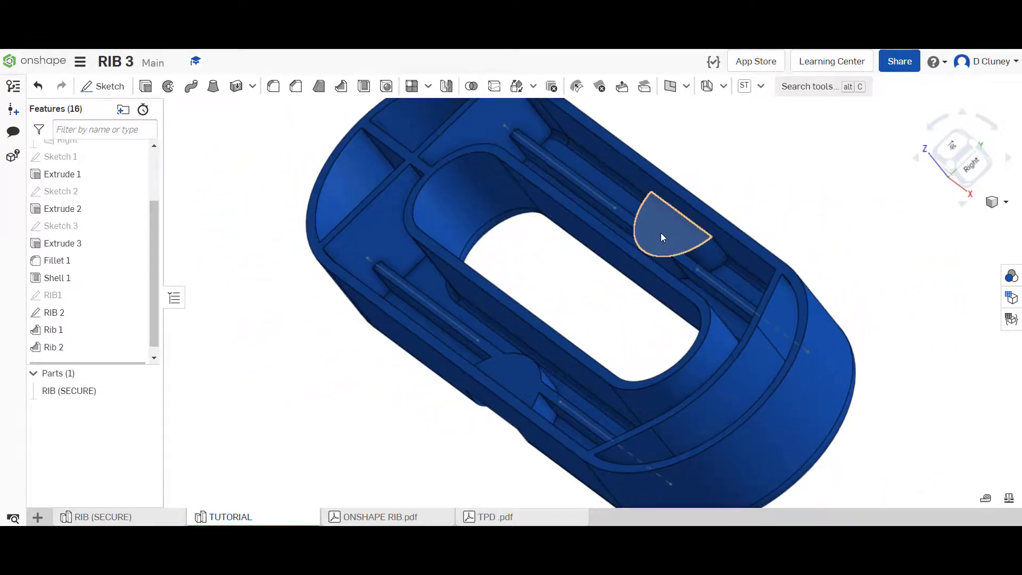
key(shift+7)
right_drag(292, 232, 327, 294)
key(shift+1)
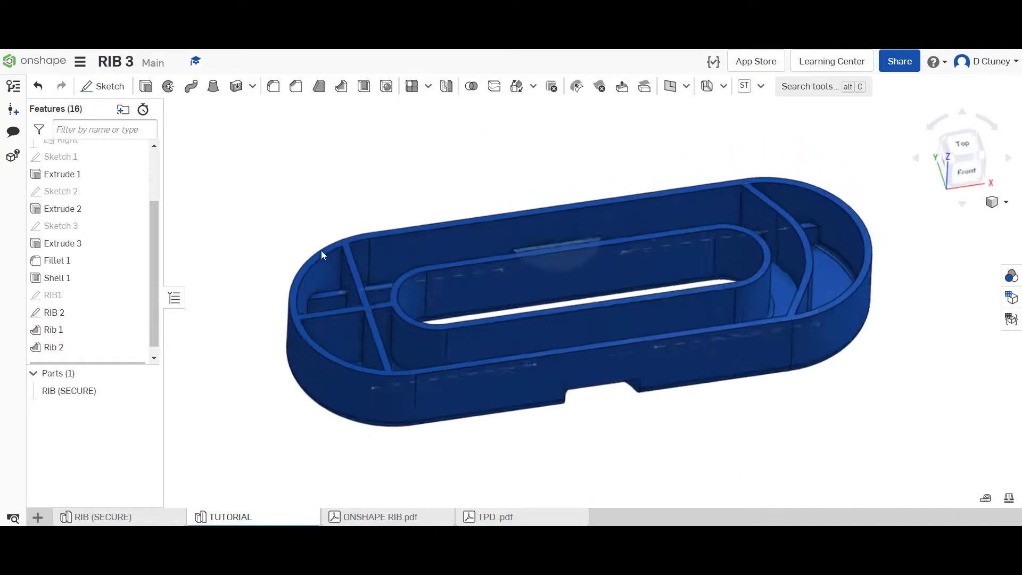
key(shift+5)
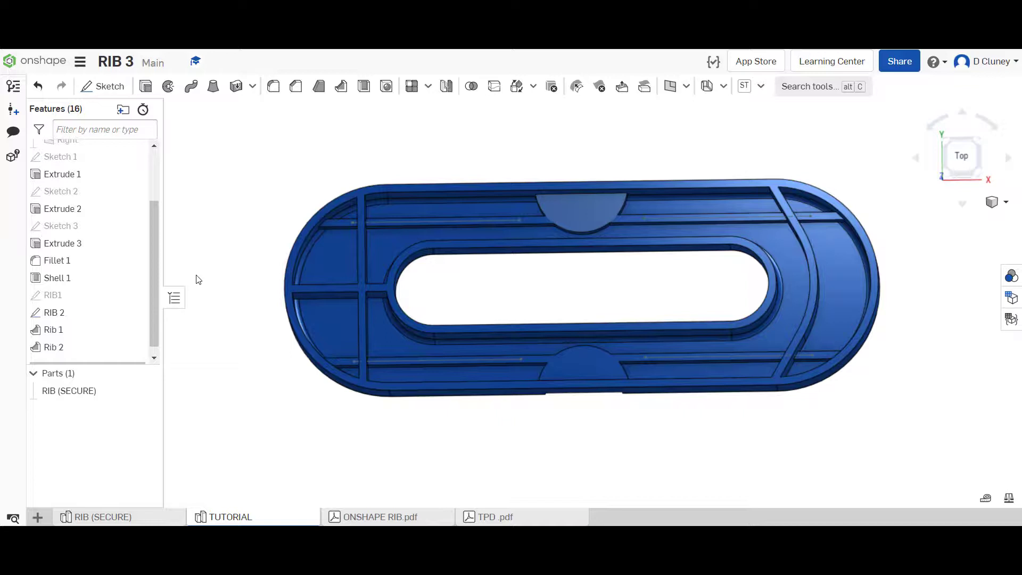
Step: Draw a vertical line inside the right-hand arc of the RIB1 sketch
right_click(111, 296)
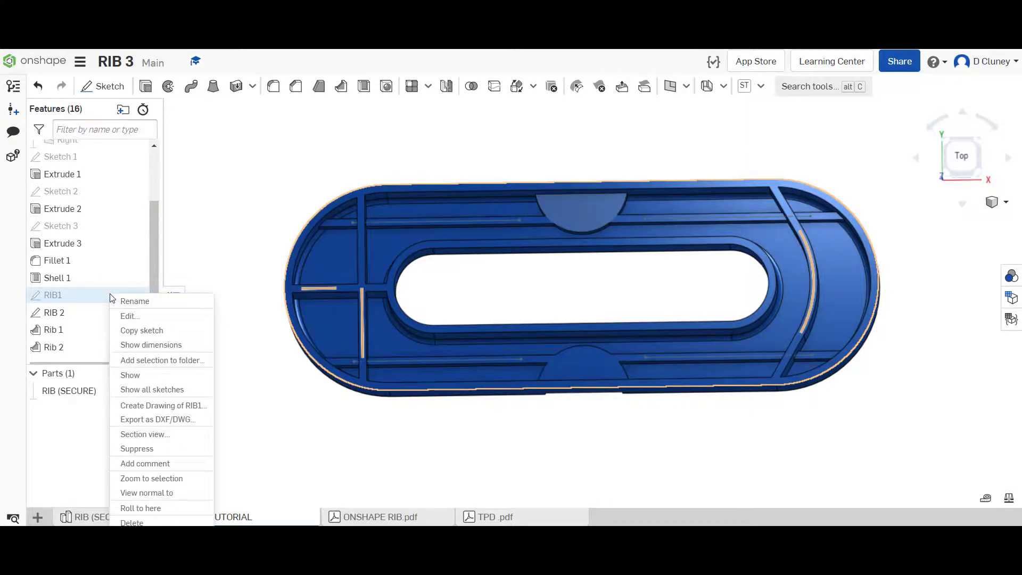
click(139, 315)
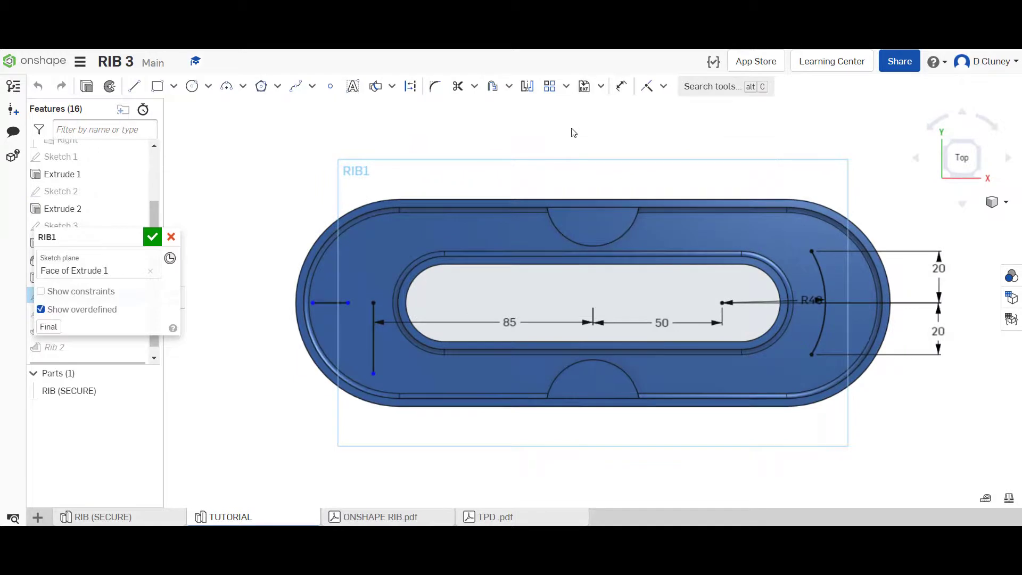
key(l)
scroll(886, 298, up, 5)
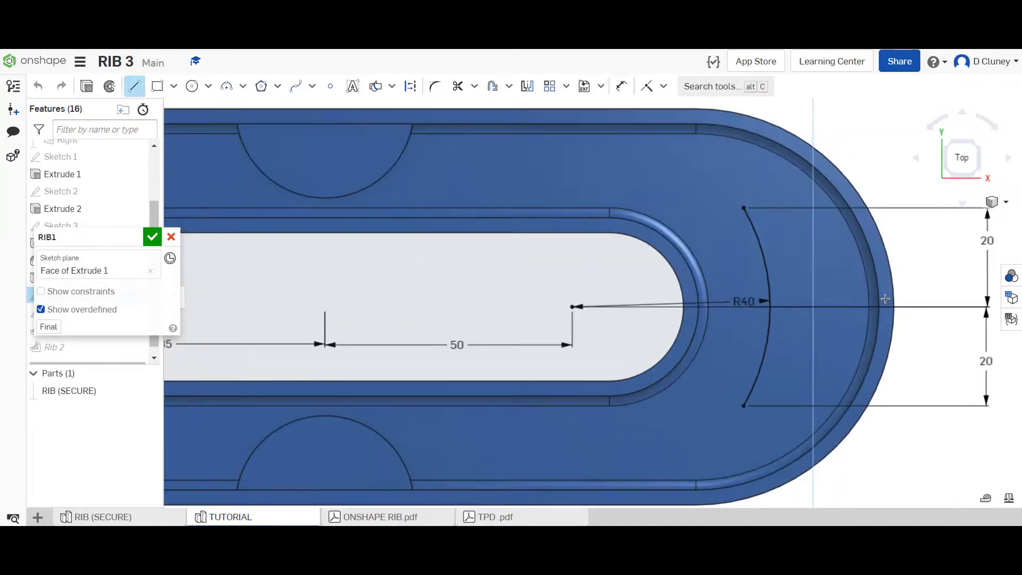
click(834, 253)
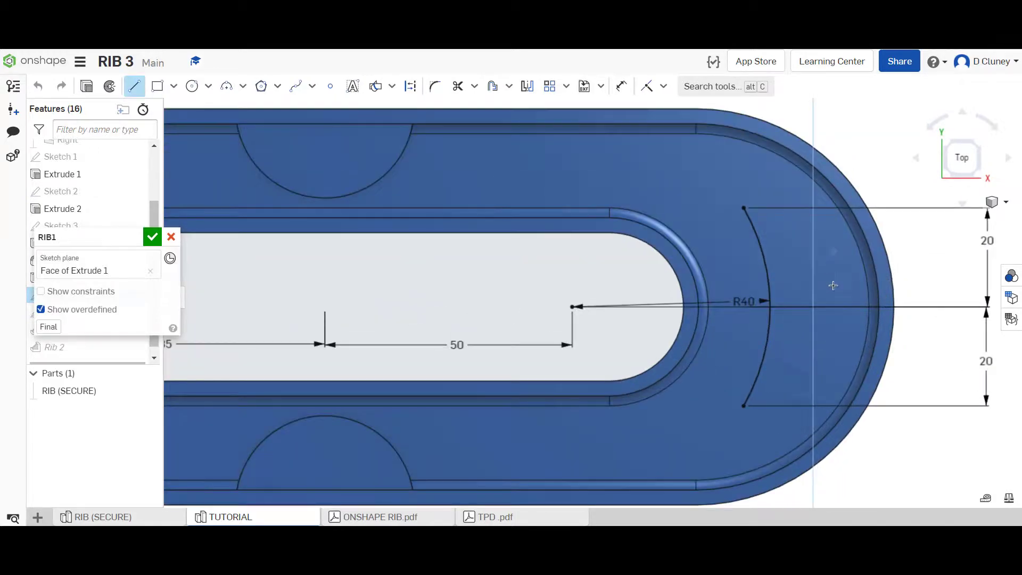
click(829, 366)
Step: Dimension the vertical line 50 mm from the slot end's centre point and accept RIB1
key(u)
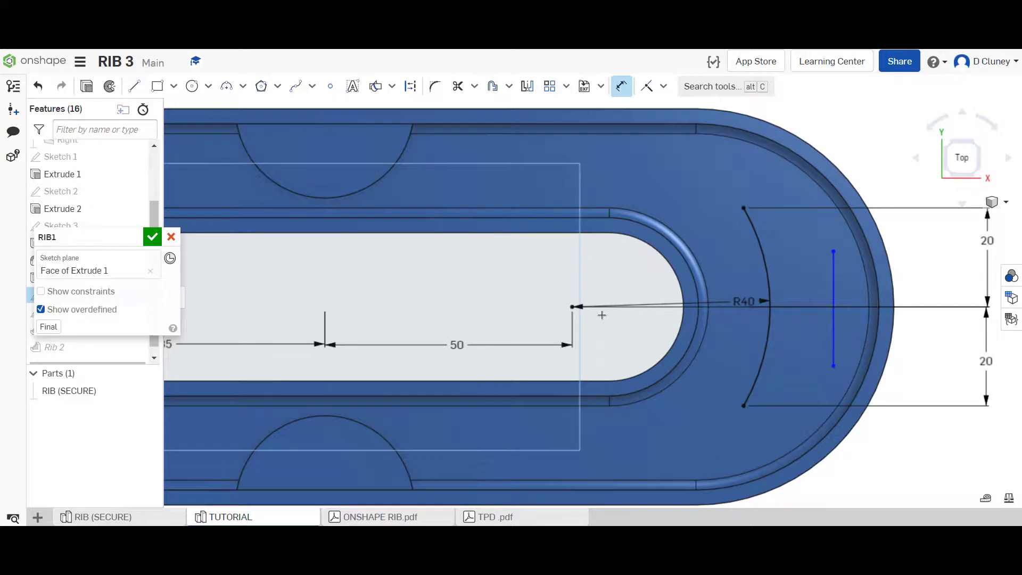
click(834, 290)
click(573, 307)
click(814, 268)
text(50)
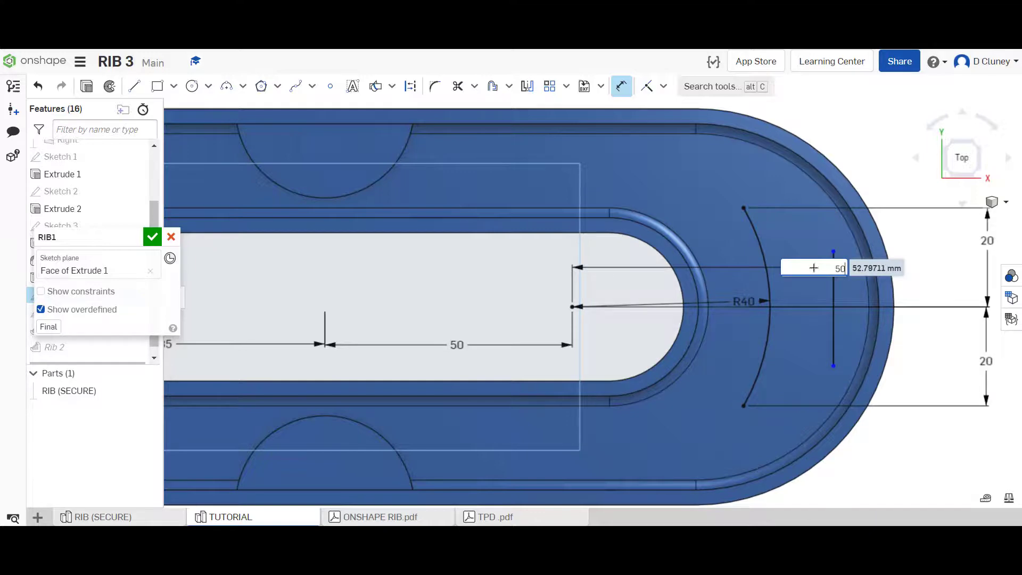
key(Return)
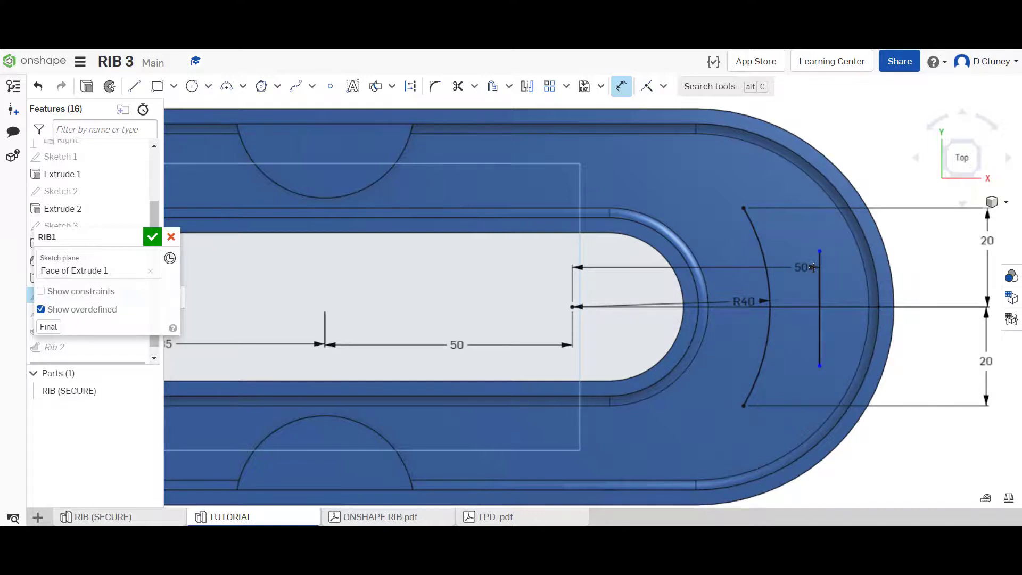
key(Escape)
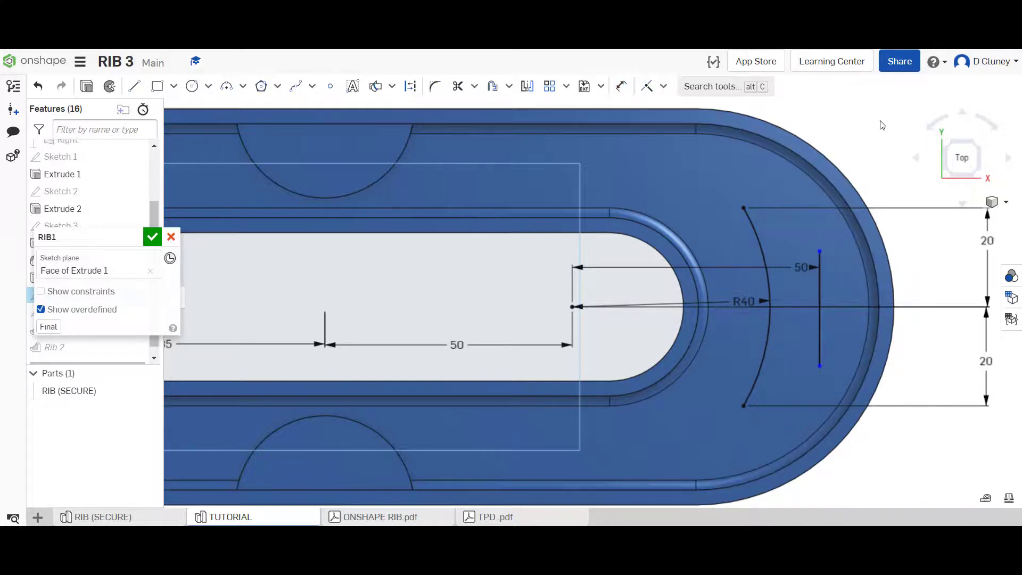
click(152, 237)
Step: Open Rib 1 for editing to preview its 3 mm ribs, including the new vertical line
scroll(634, 199, up, 3)
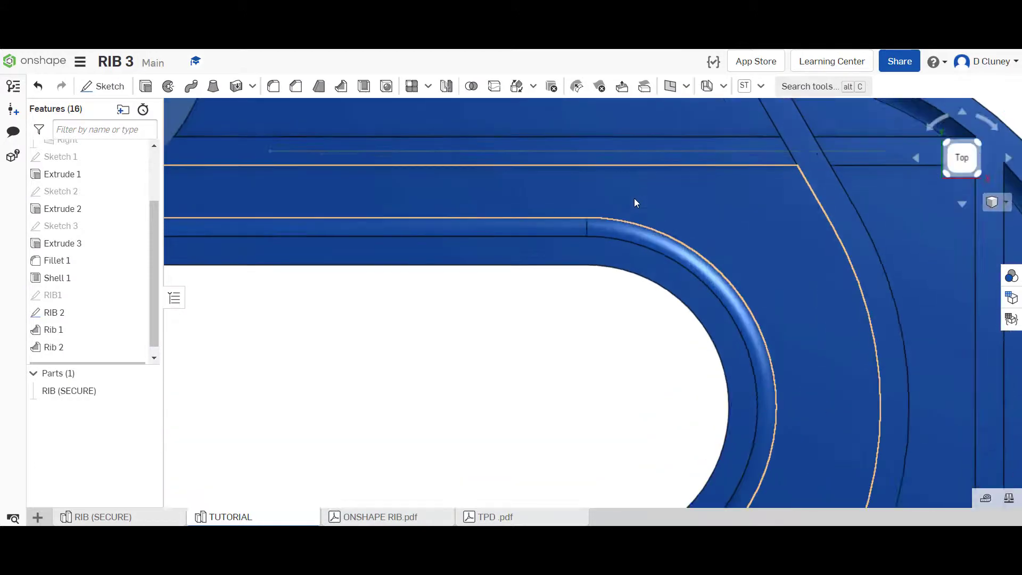
scroll(634, 198, down, 5)
right_drag(881, 325, 884, 294)
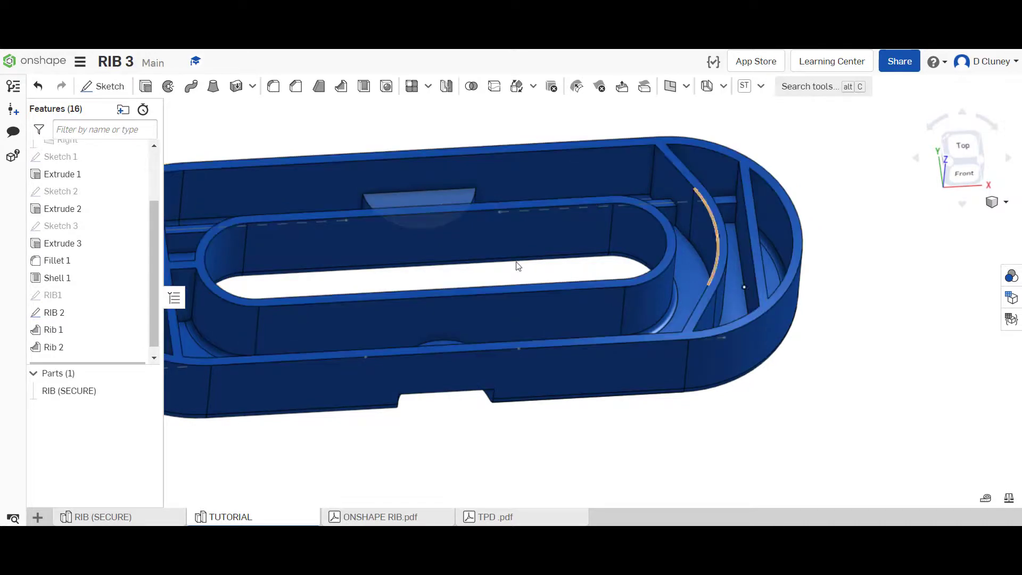
right_click(69, 329)
click(88, 349)
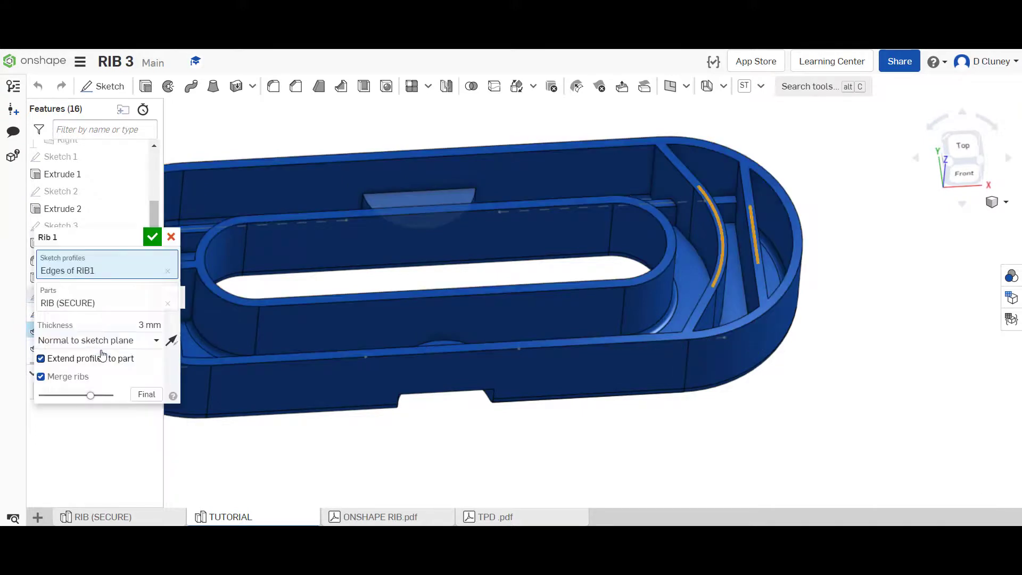
drag(92, 238, 878, 200)
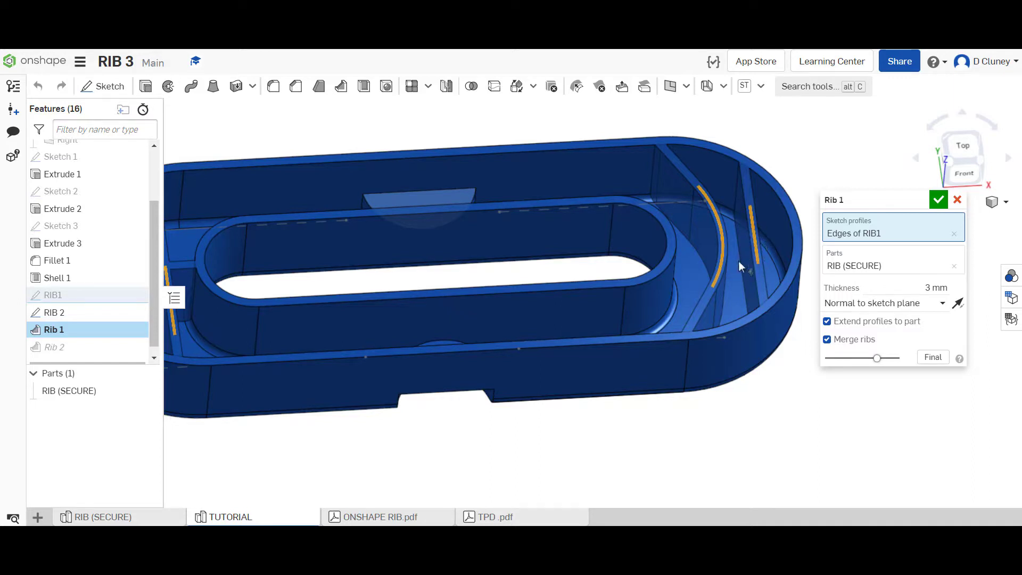
Step: Confirm the updated Rib 1 feature and reopen the RIB1 sketch for editing
click(939, 199)
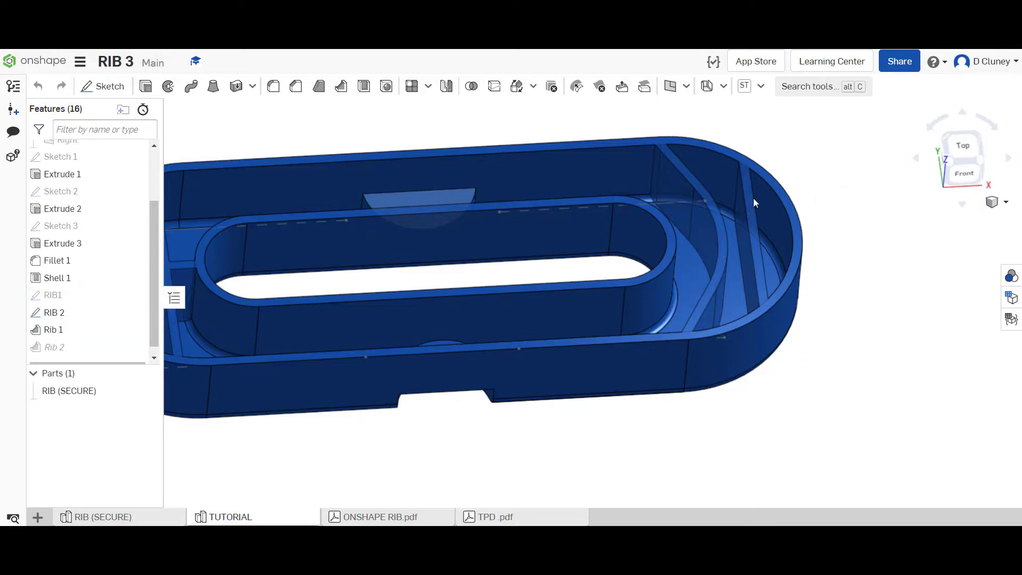
mouse_move(843, 211)
right_down()
mouse_move(838, 265)
mouse_move(842, 196)
right_up()
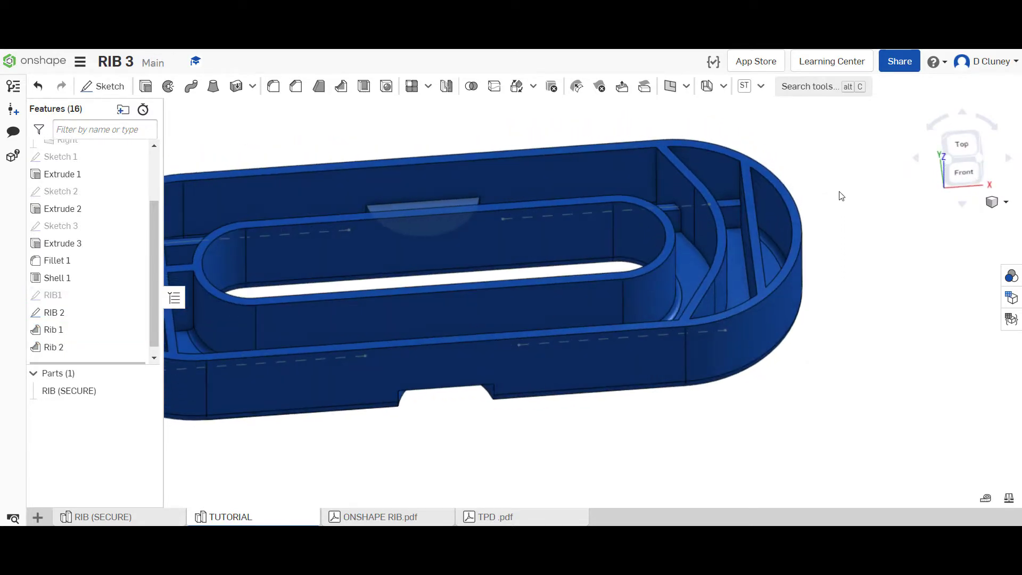
right_click(67, 295)
click(102, 87)
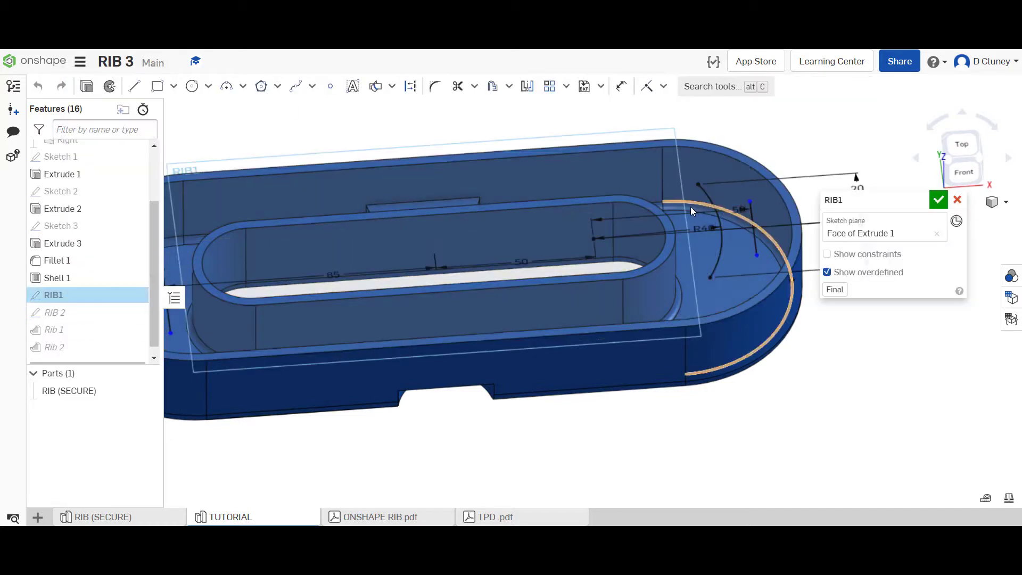
Step: Delete the vertical line near the right end from RIB1 in Top view and accept
click(969, 146)
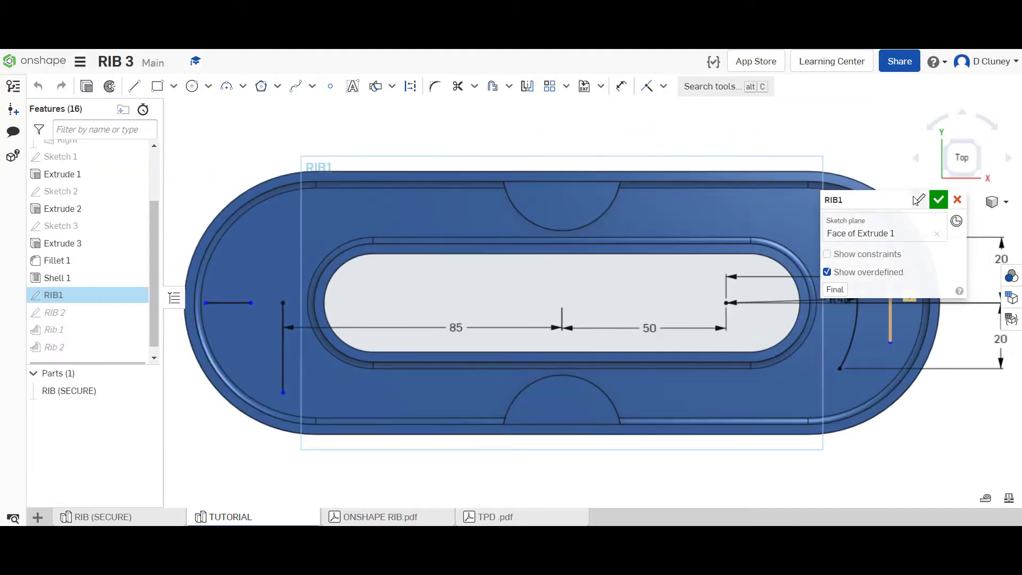
click(891, 302)
key(Delete)
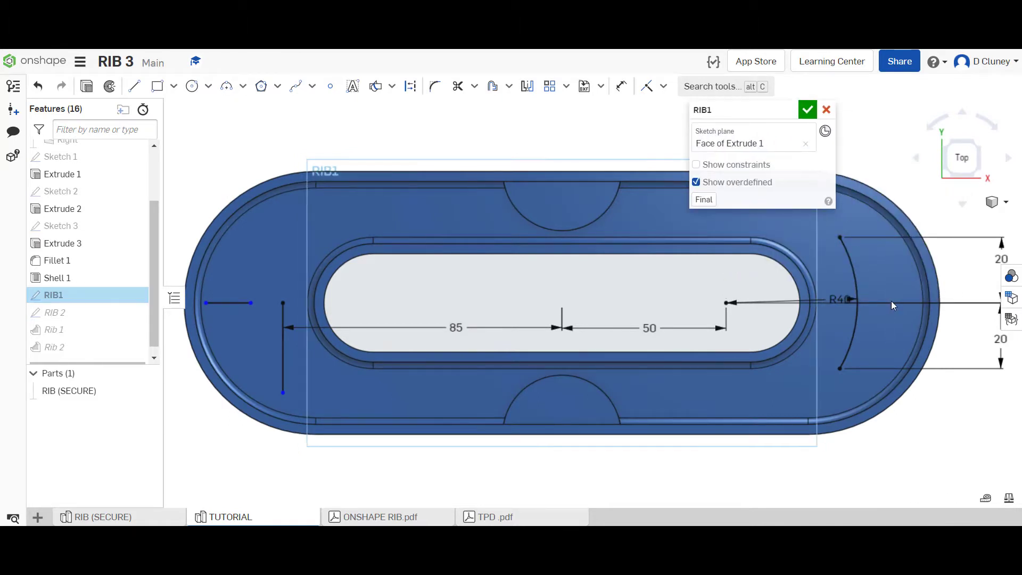
click(807, 109)
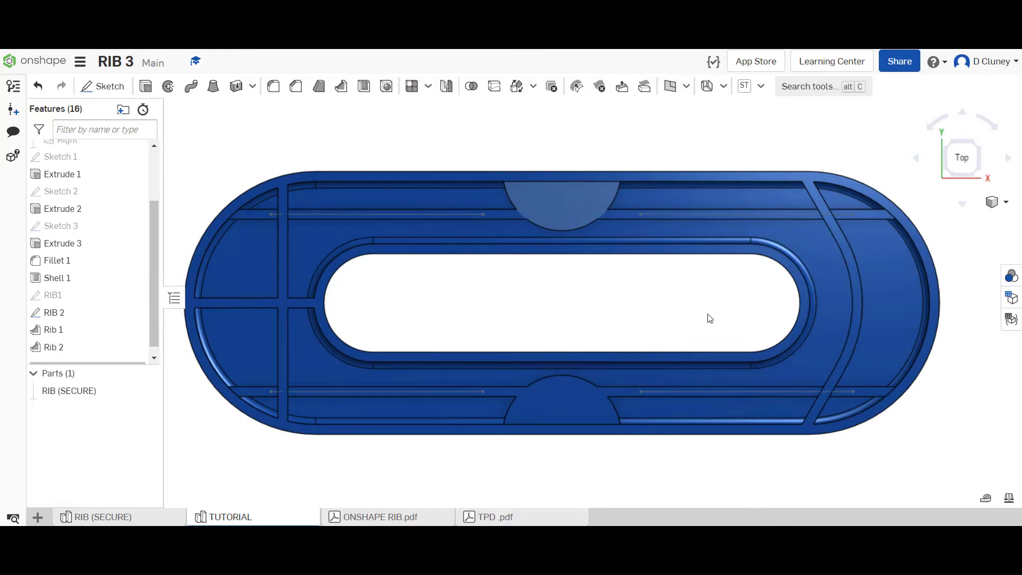